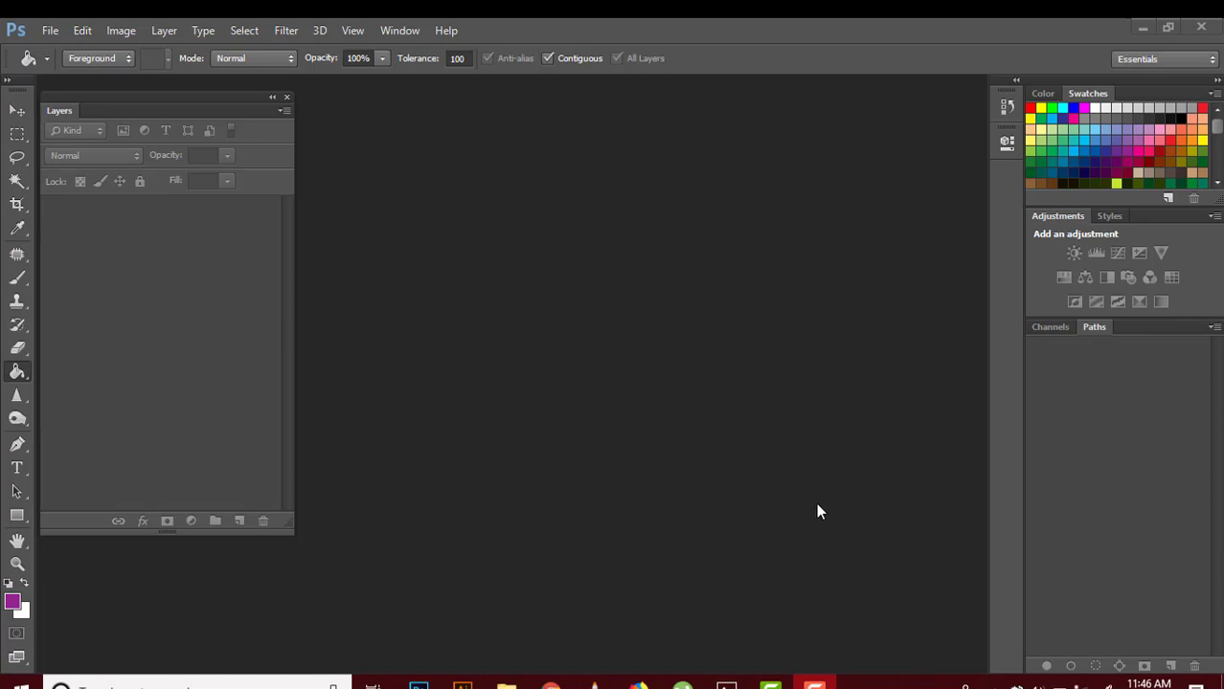
Open the Illustrator file 16 from the Desktop folder and import its page at 300 pixels/inch.
left_click(50, 32)
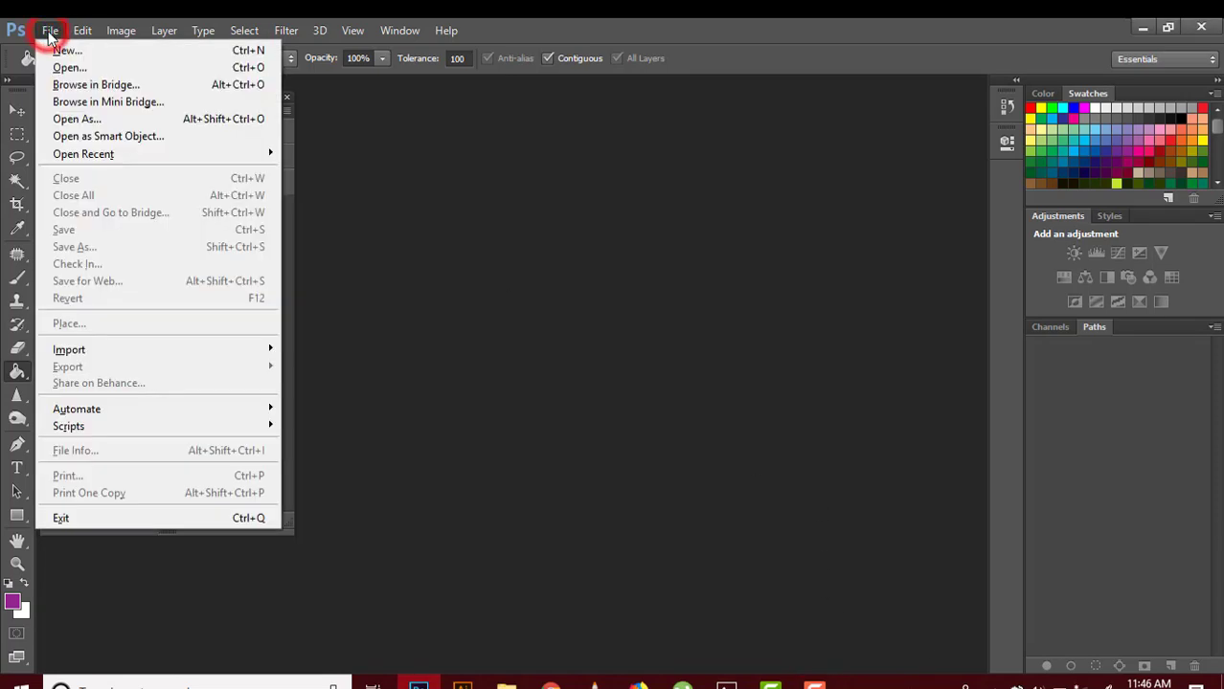
left_click(72, 67)
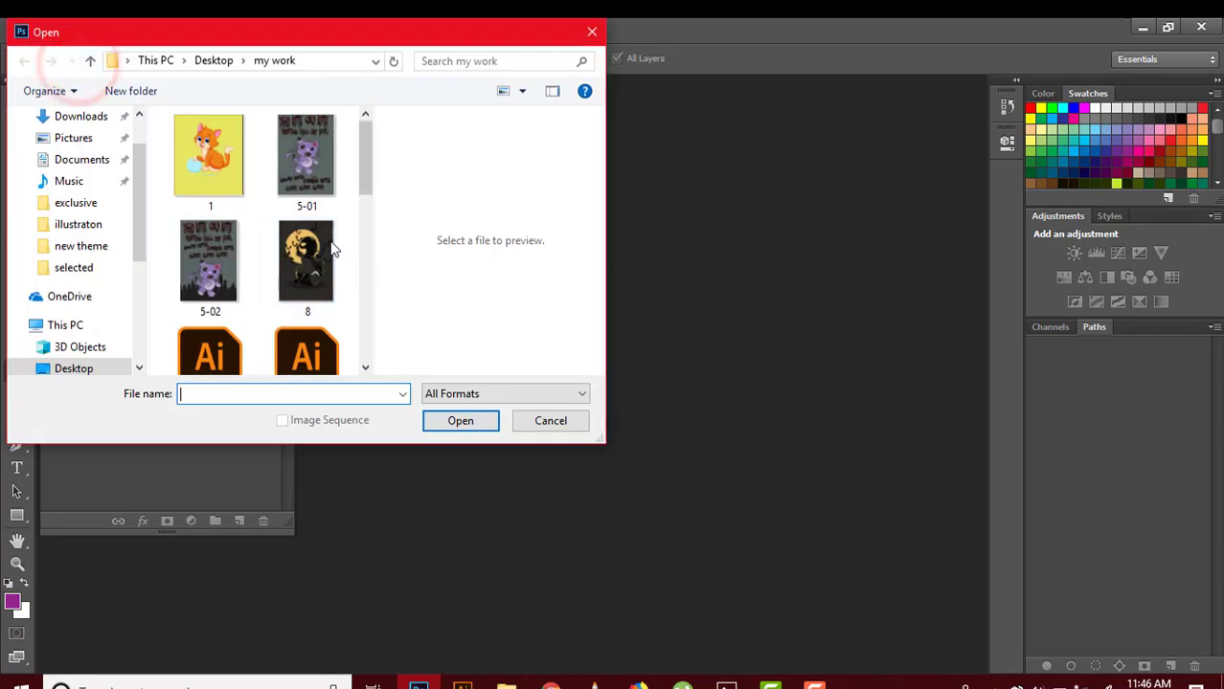
left_click(214, 61)
left_click(368, 213)
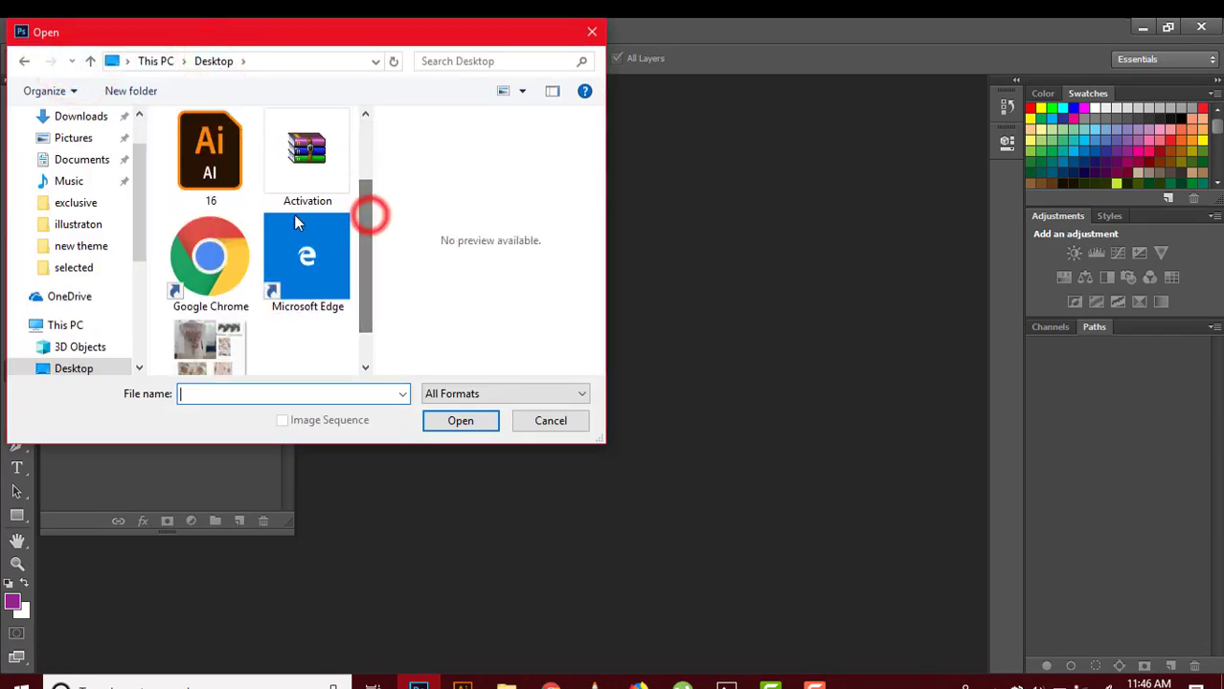
left_click(196, 153)
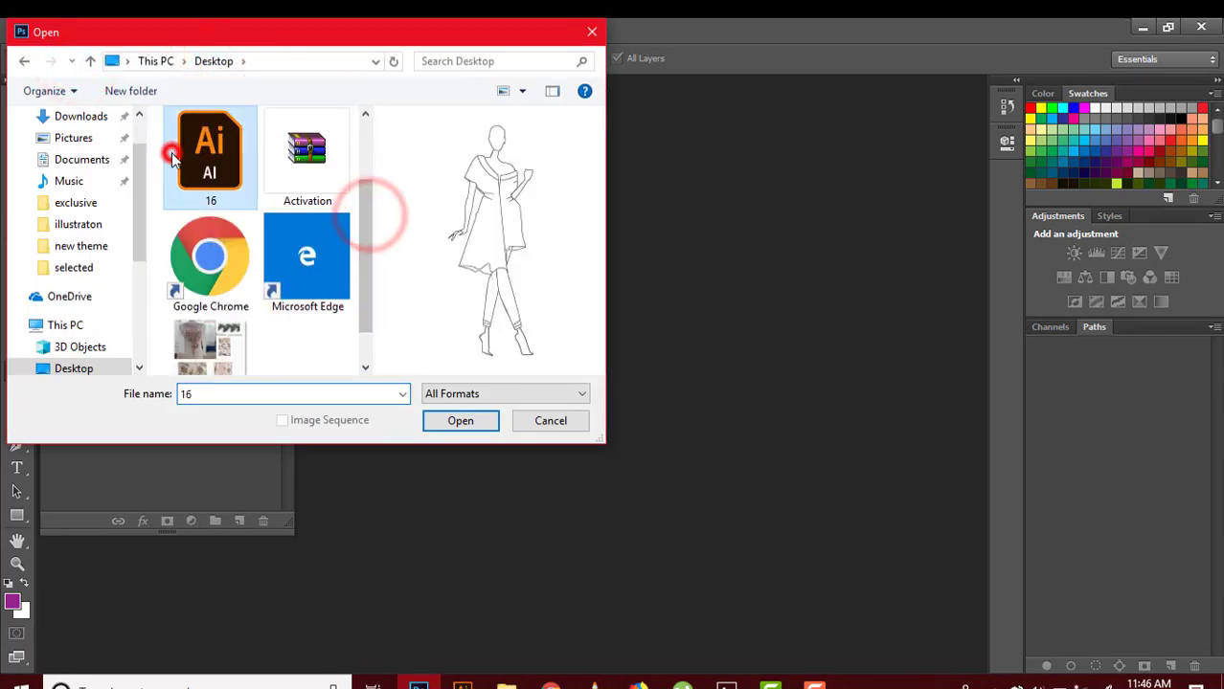
left_click(461, 421)
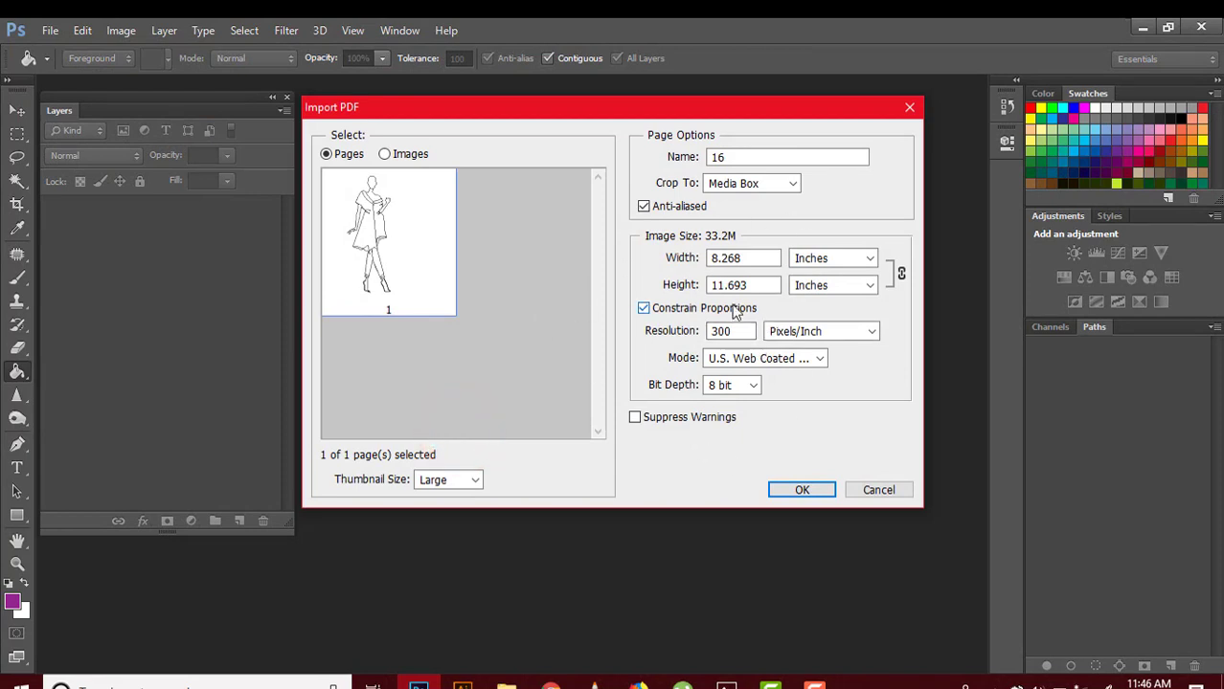
left_click(799, 490)
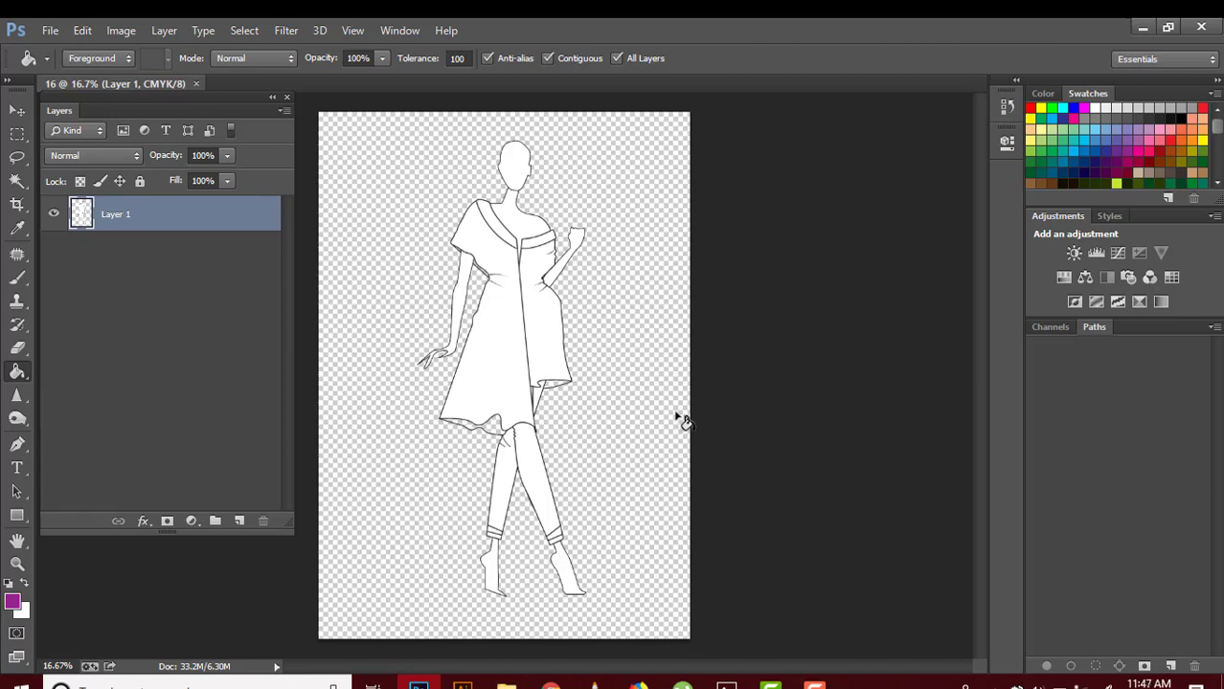
Convert the document's colour mode to RGB Color.
left_click(132, 37)
mouse_move(145, 50)
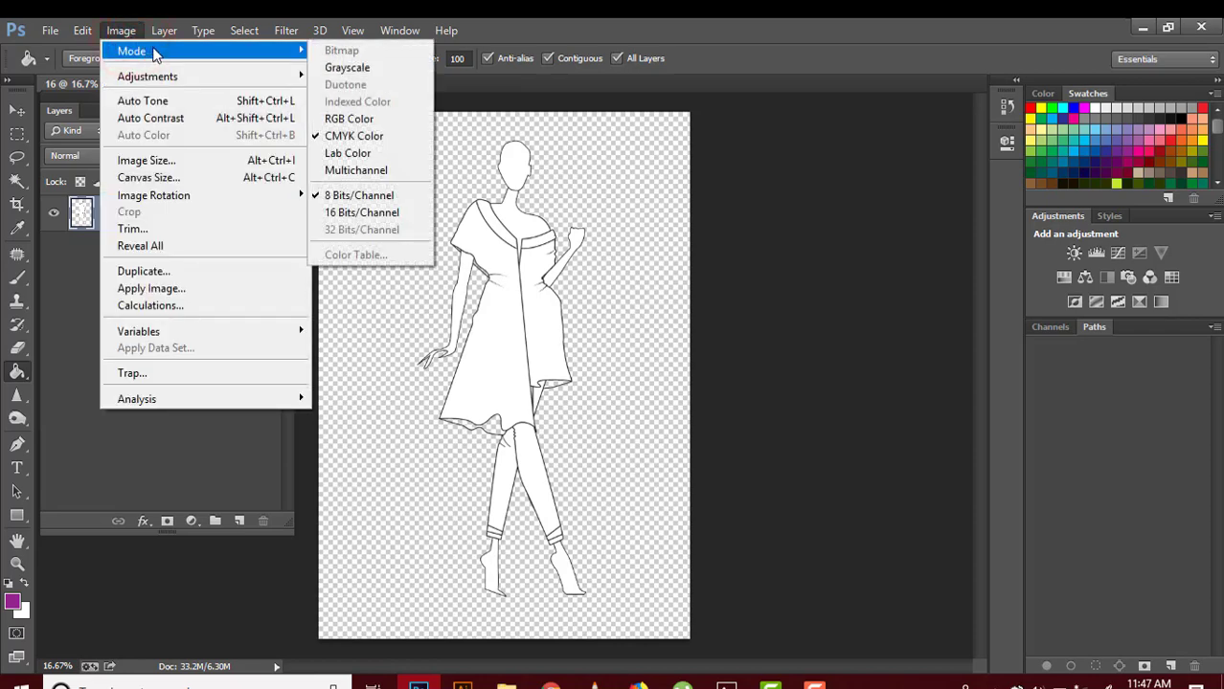
left_click(337, 120)
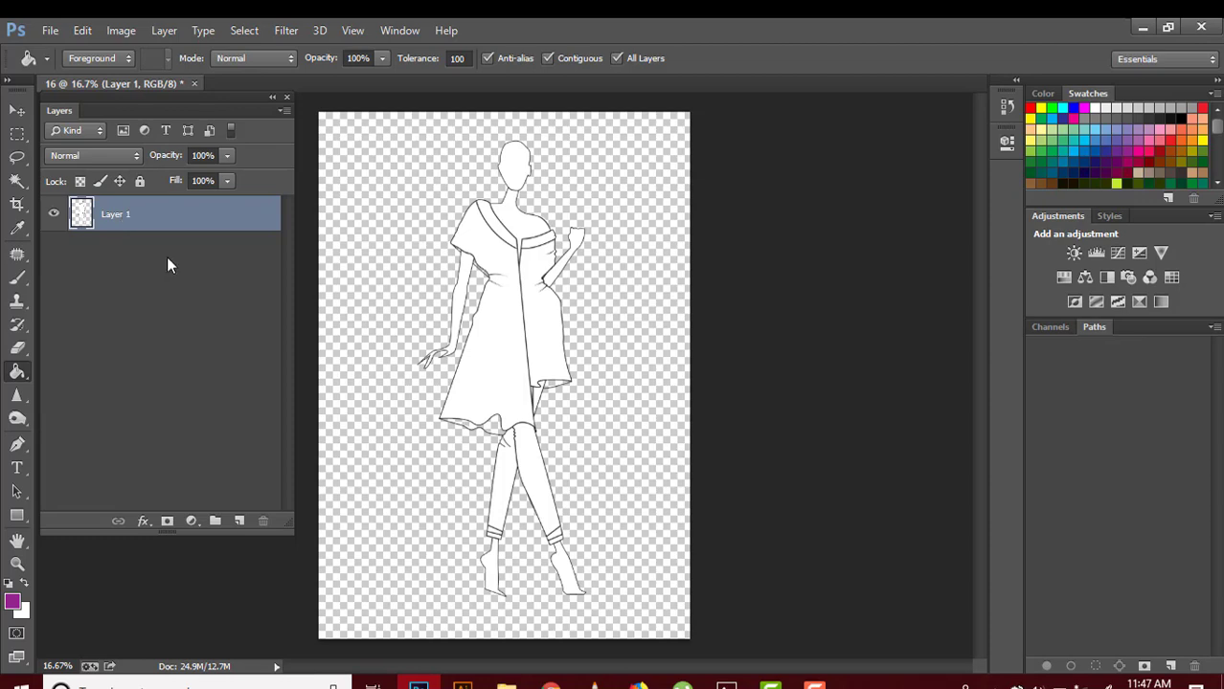
Rename the drawing's layer as outline and make a hidden duplicate of it.
double_click(120, 218)
type("outline")
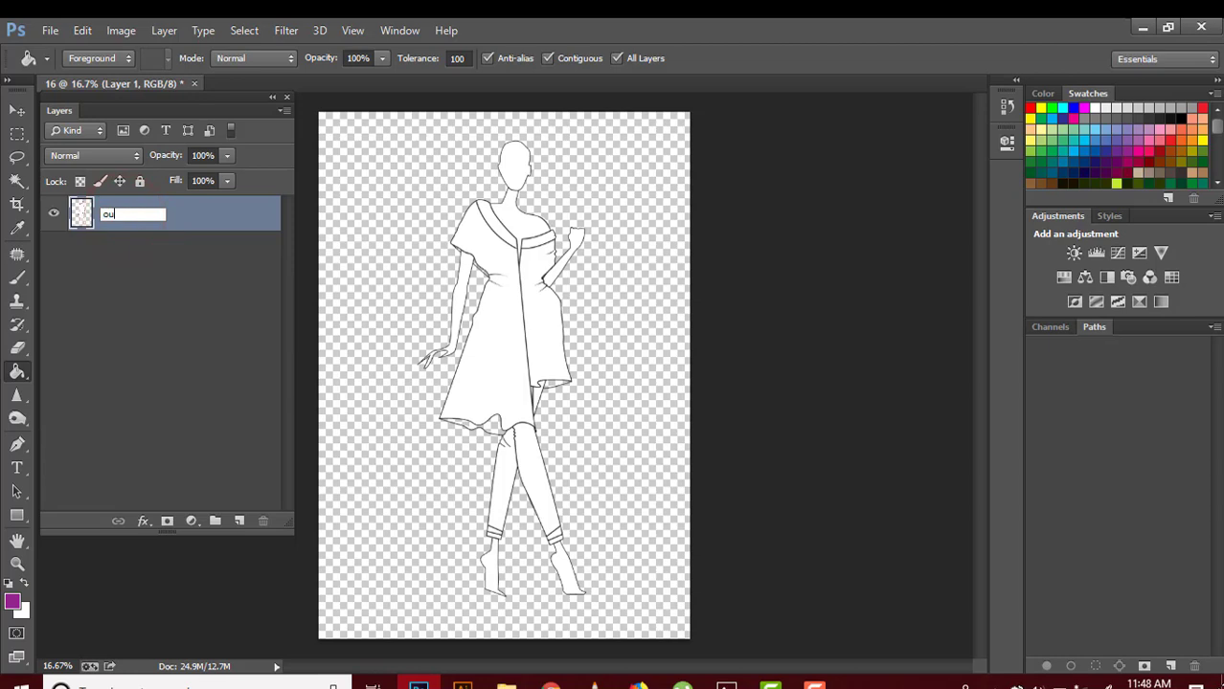
key("Return")
left_click_drag(108, 220, 239, 523)
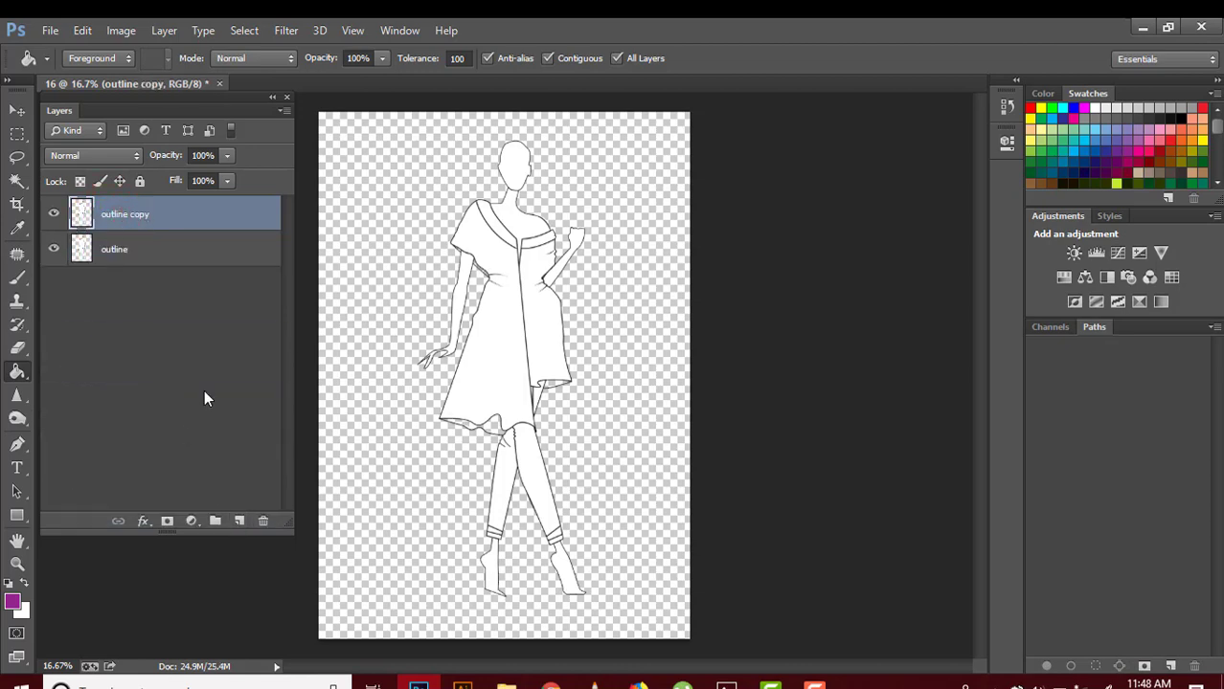
left_click(53, 213)
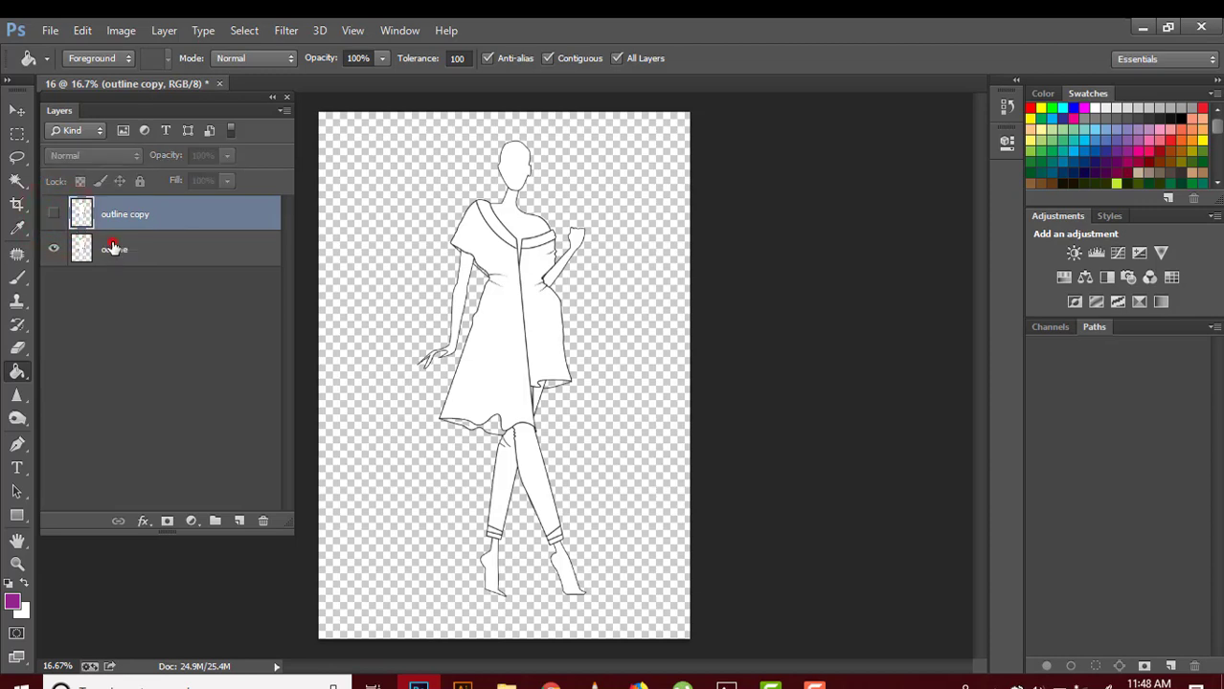
Add a new layer beneath the outline layer and name it background.
left_click(112, 247)
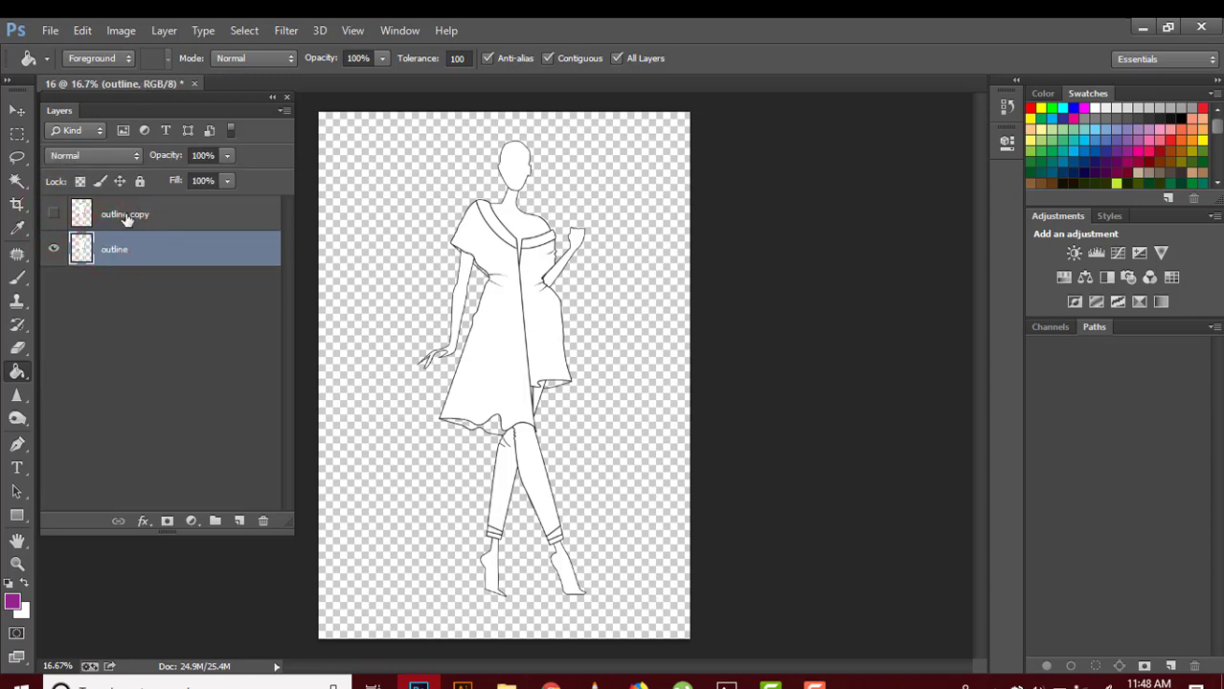
left_click(238, 521)
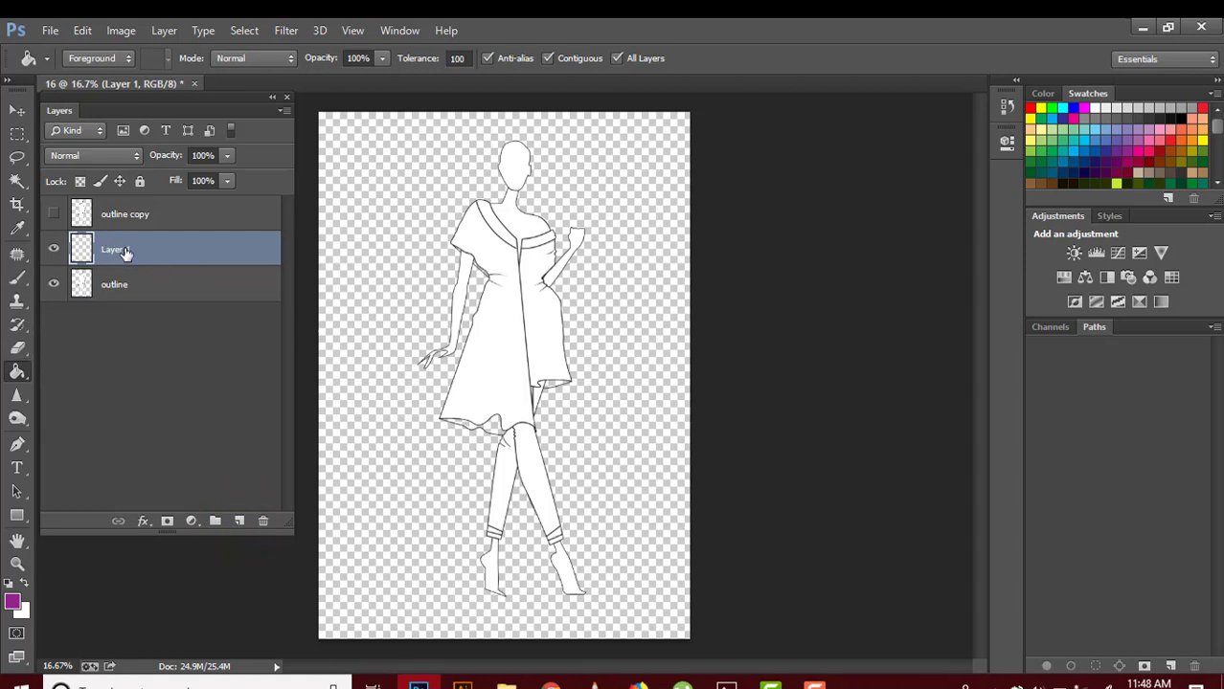
left_click_drag(125, 251, 119, 318)
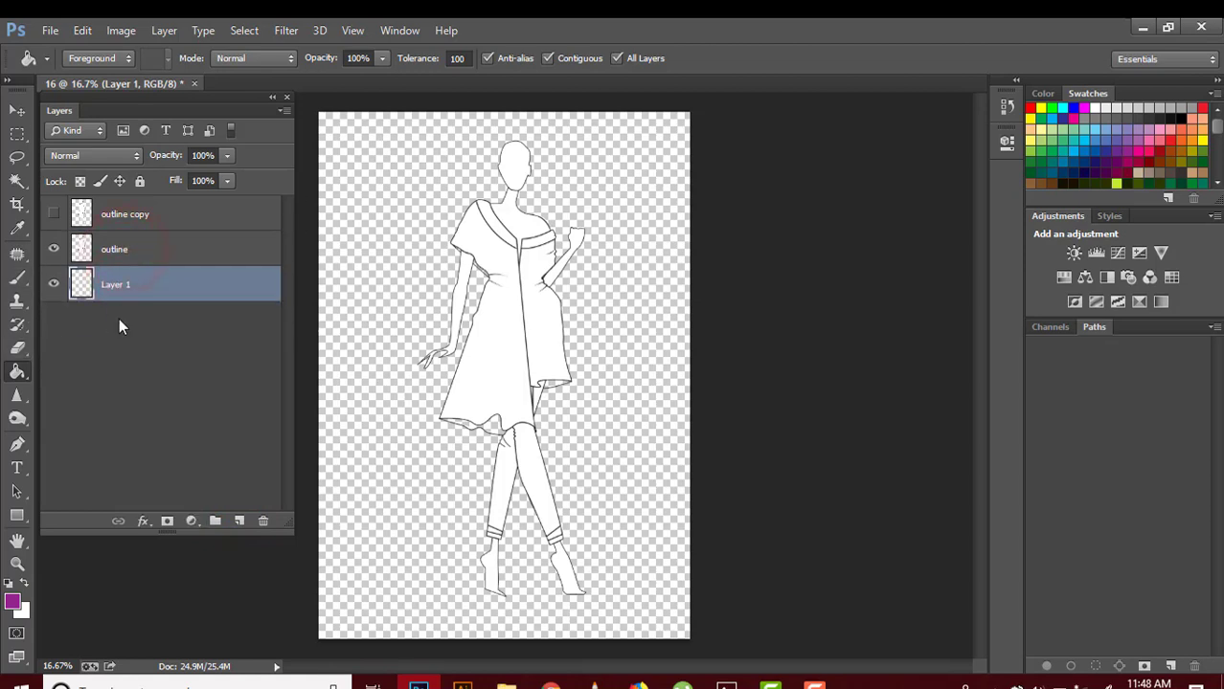
double_click(119, 284)
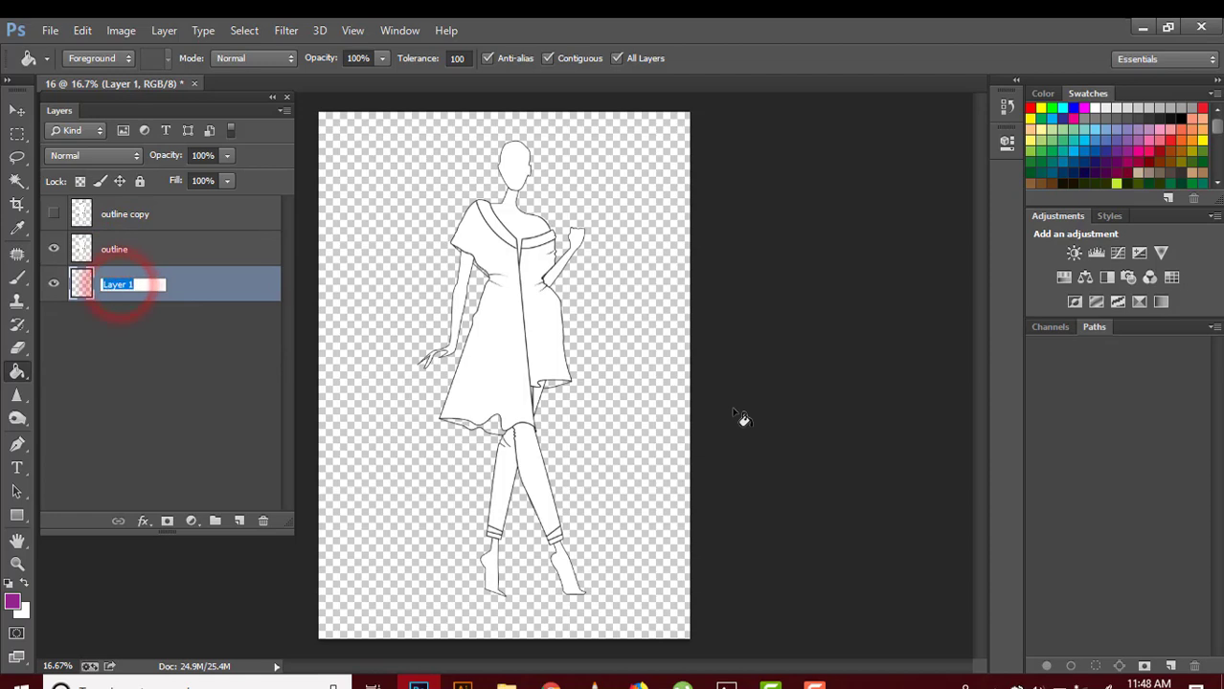
type("backgrou")
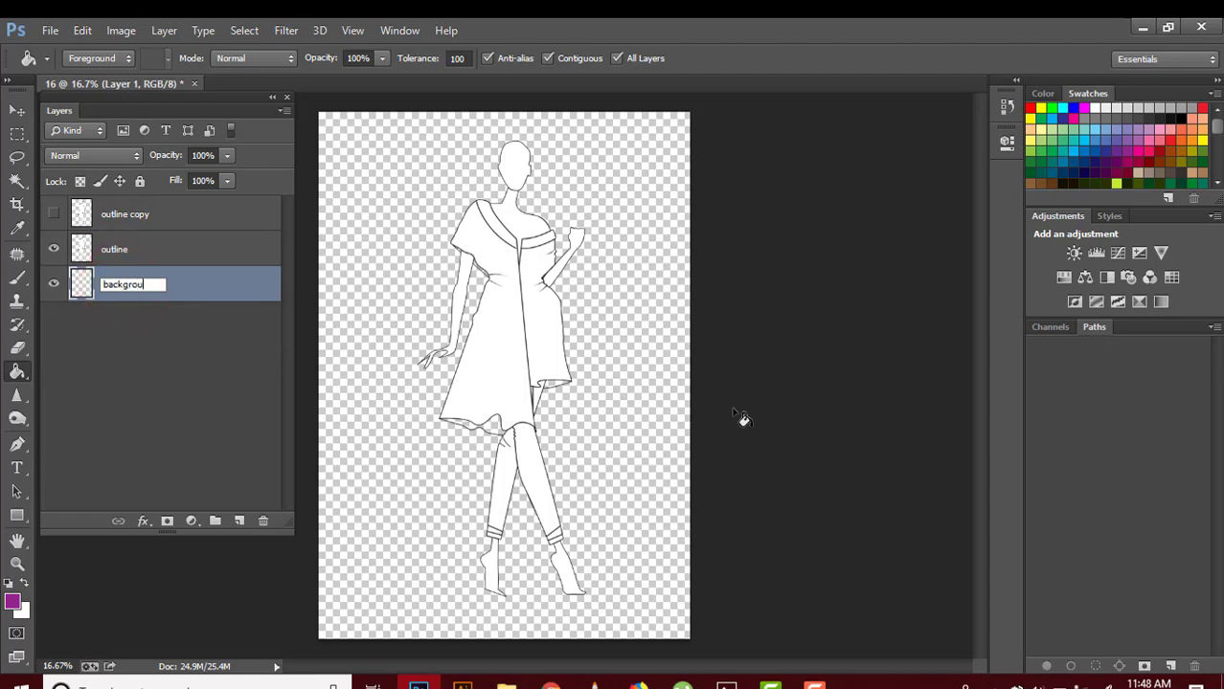
type("nd")
key("Return")
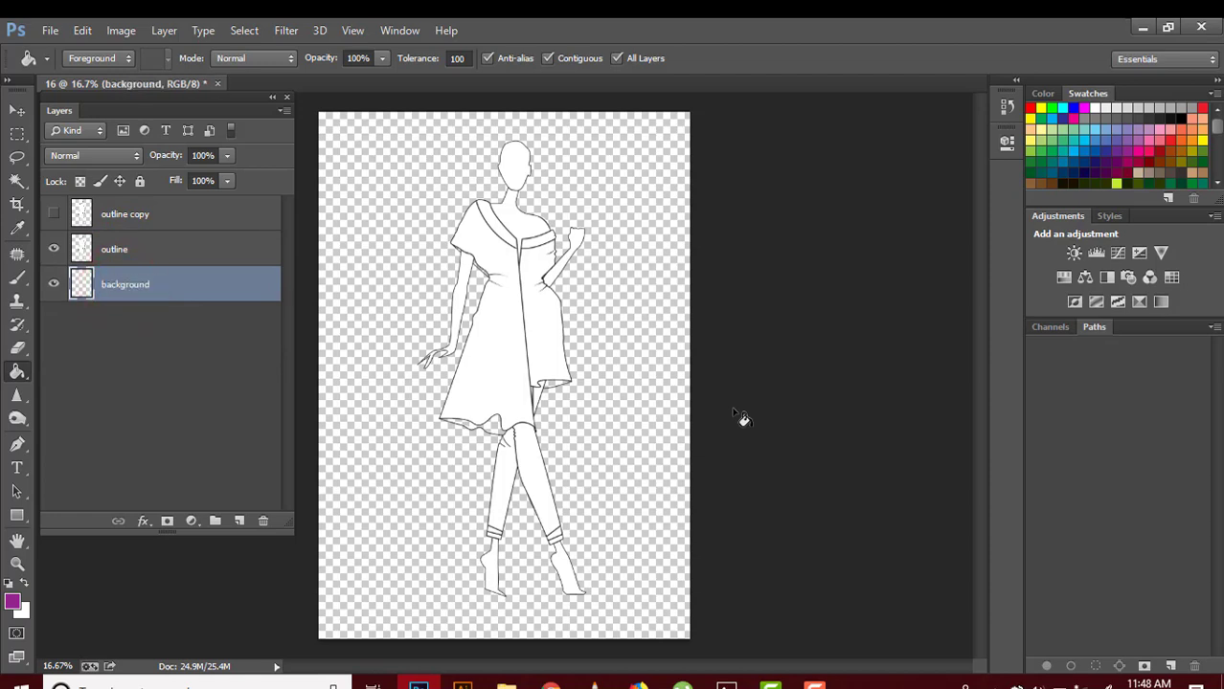
Fill the background layer with white using the Paint Bucket, keeping the outline layer hidden only during the fill.
left_click(57, 252)
left_click(16, 377)
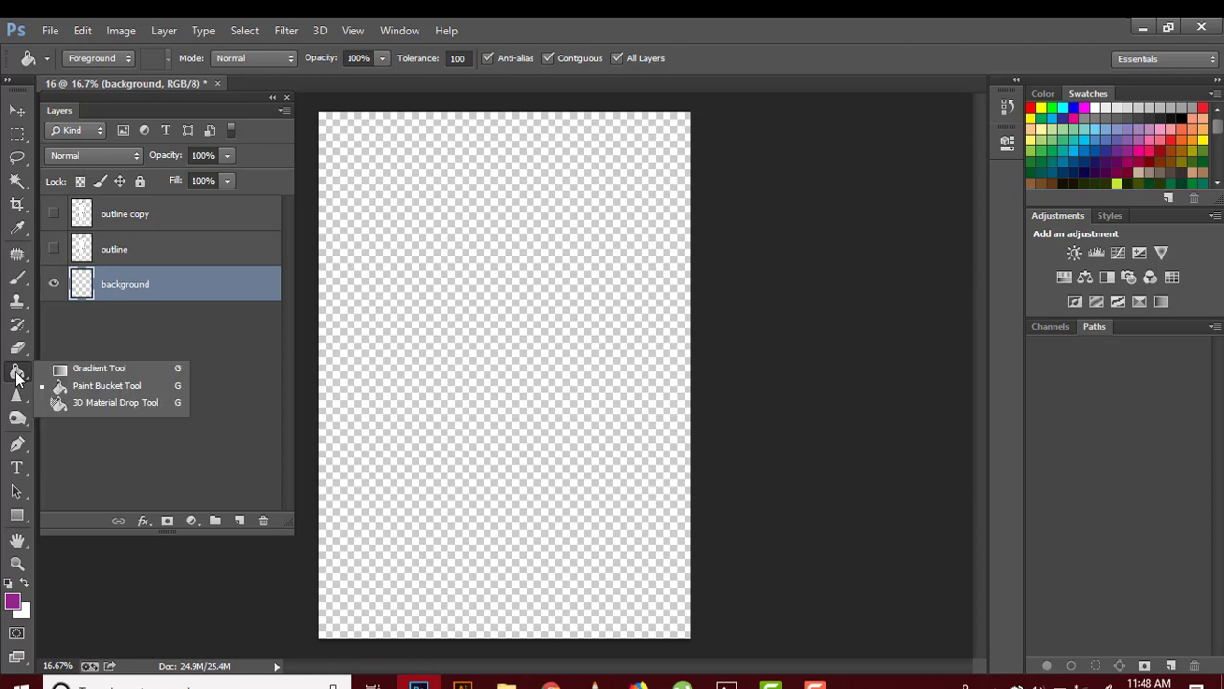
left_click(87, 388)
left_click(1096, 107)
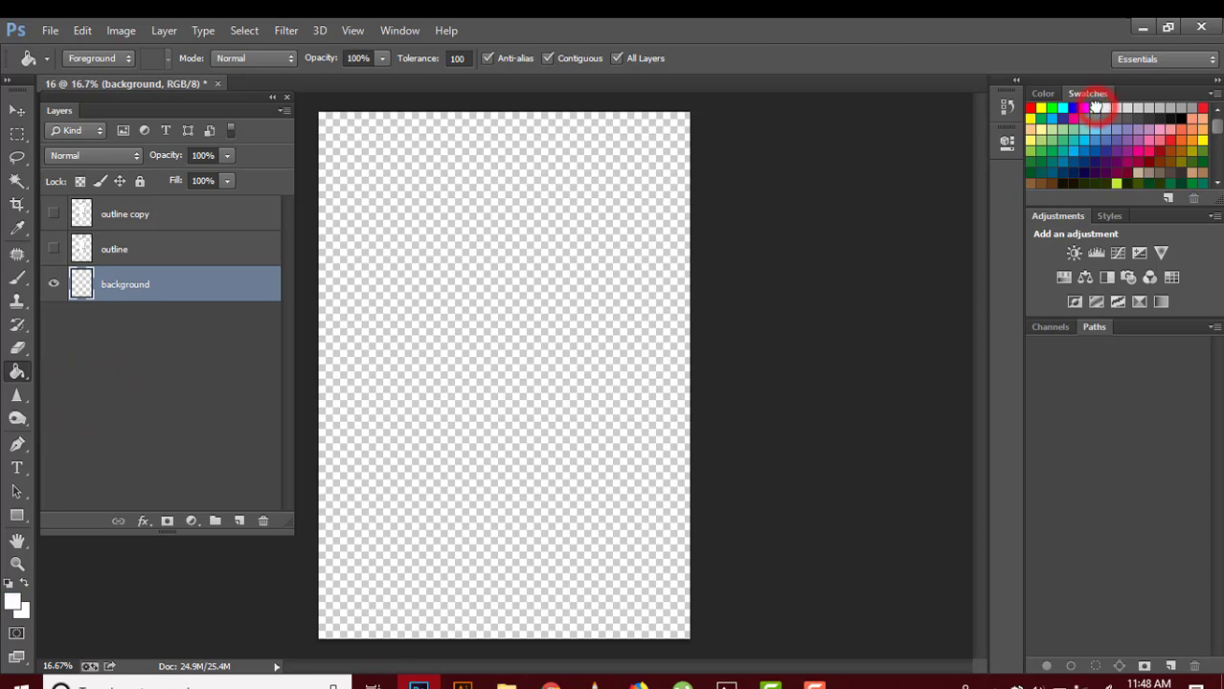
left_click(452, 266)
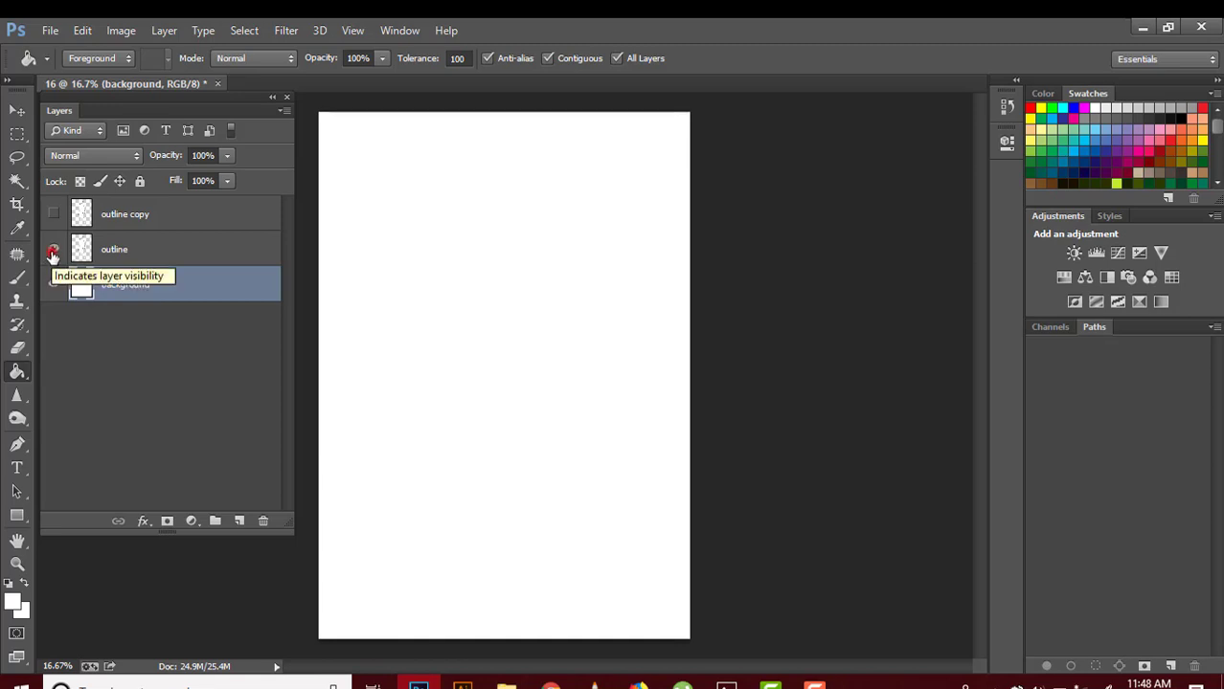
left_click(54, 251)
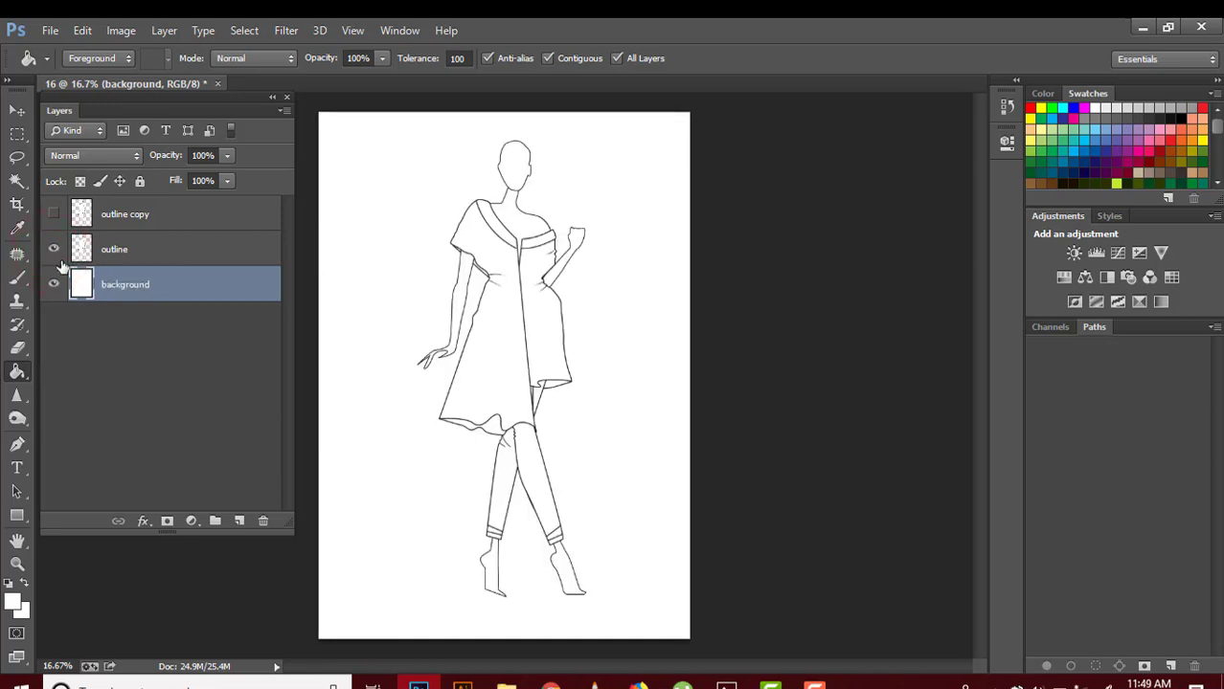
Add four new empty layers directly above the outline layer.
left_click(115, 248)
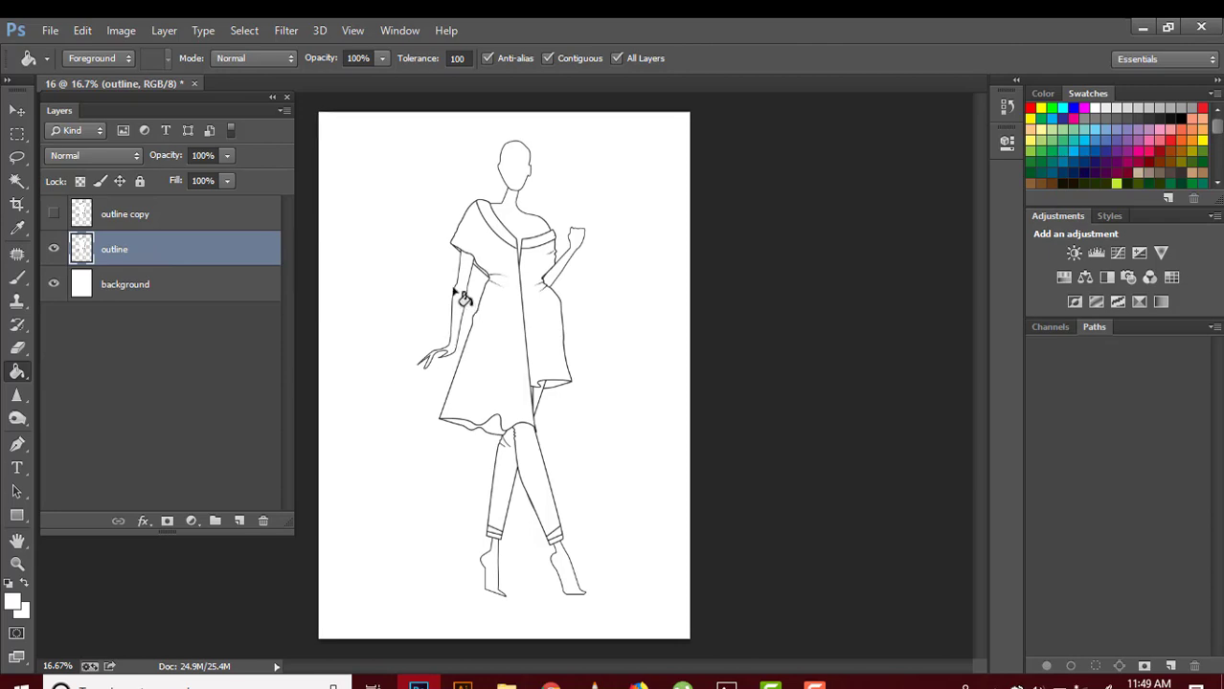
key("v")
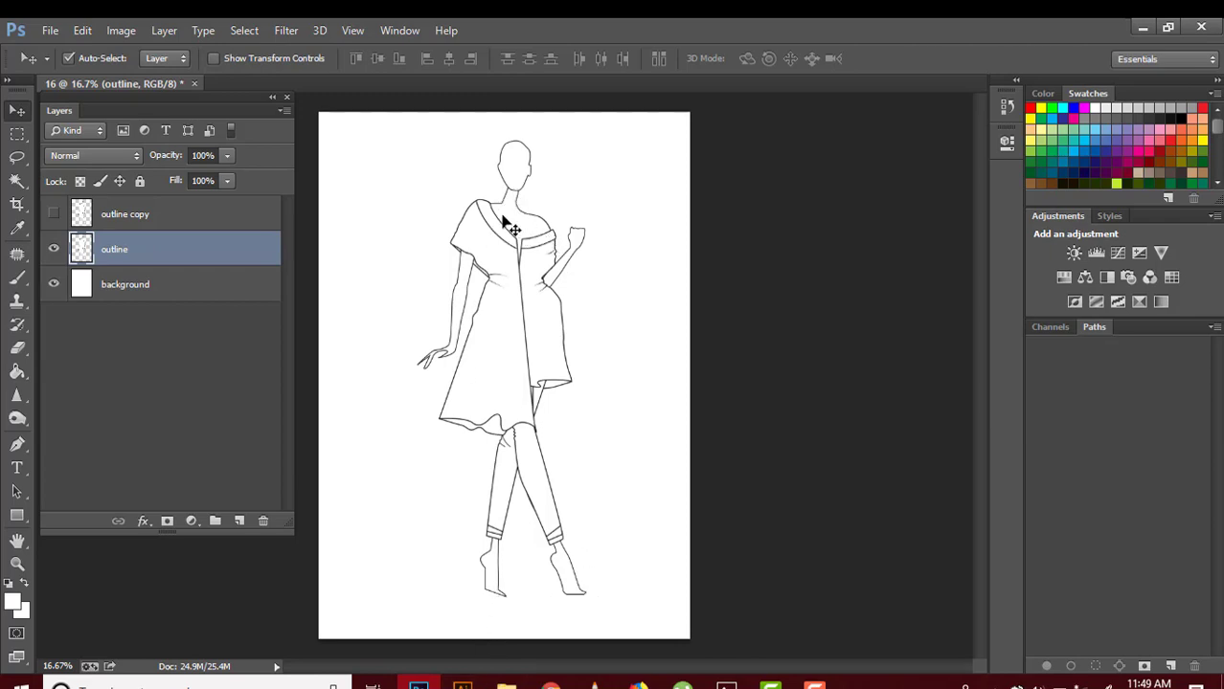
left_click(239, 522)
left_click(238, 522)
left_click(238, 521)
left_click(238, 522)
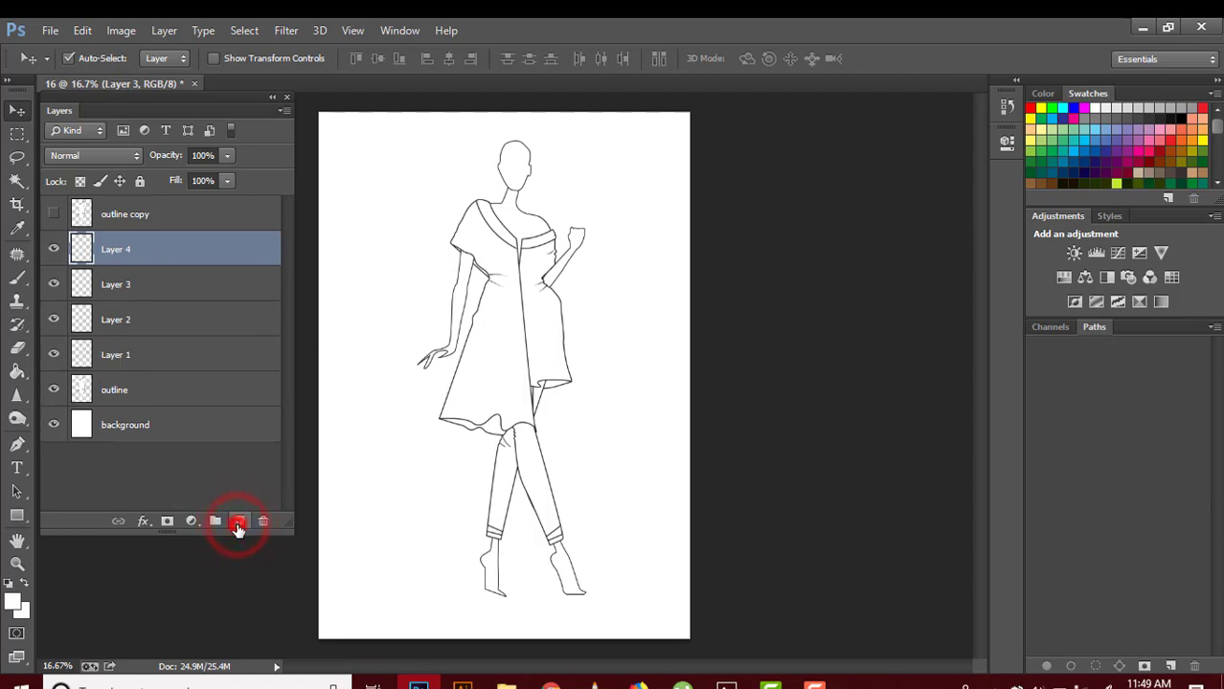
left_click(114, 355)
left_click(130, 249)
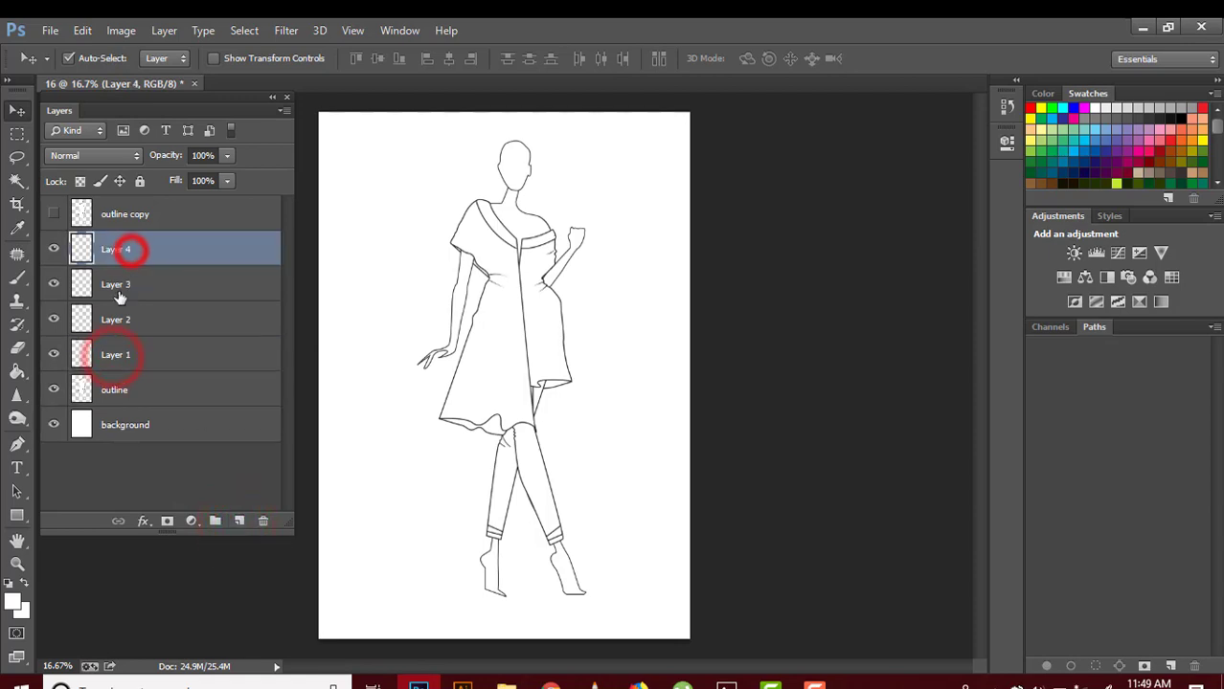
Rename Layer 1 as legs and Layer 2 as hands.
left_click(129, 354)
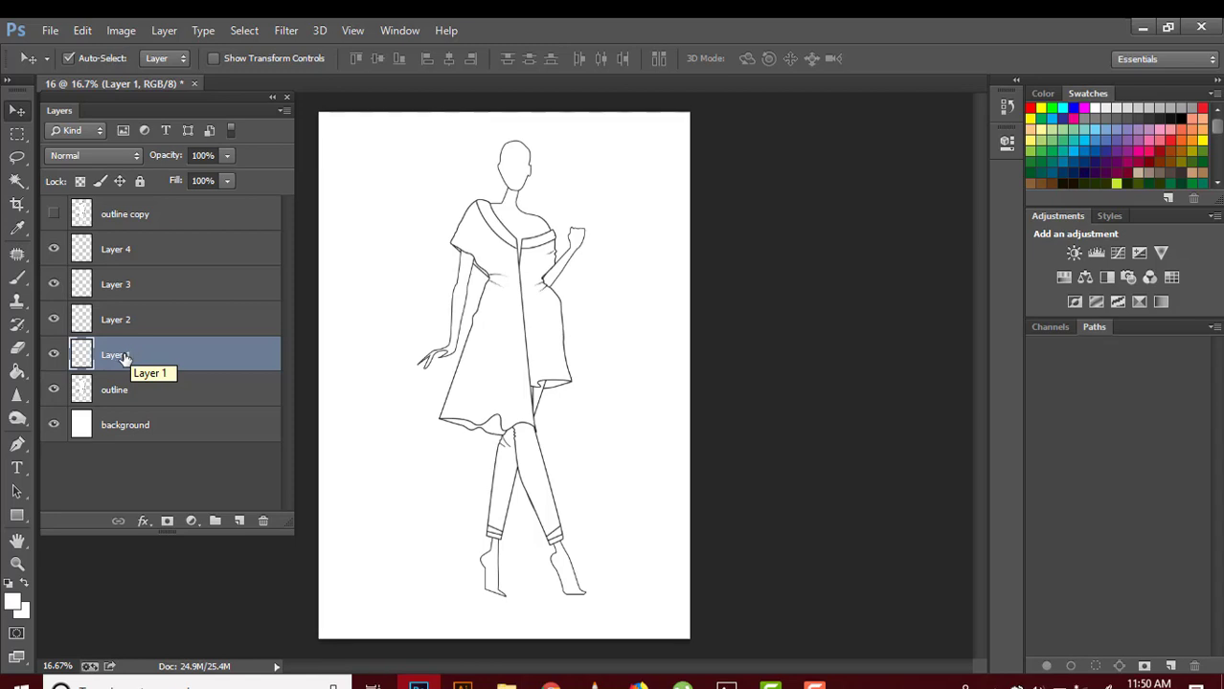
double_click(122, 355)
type("legs")
key("Return")
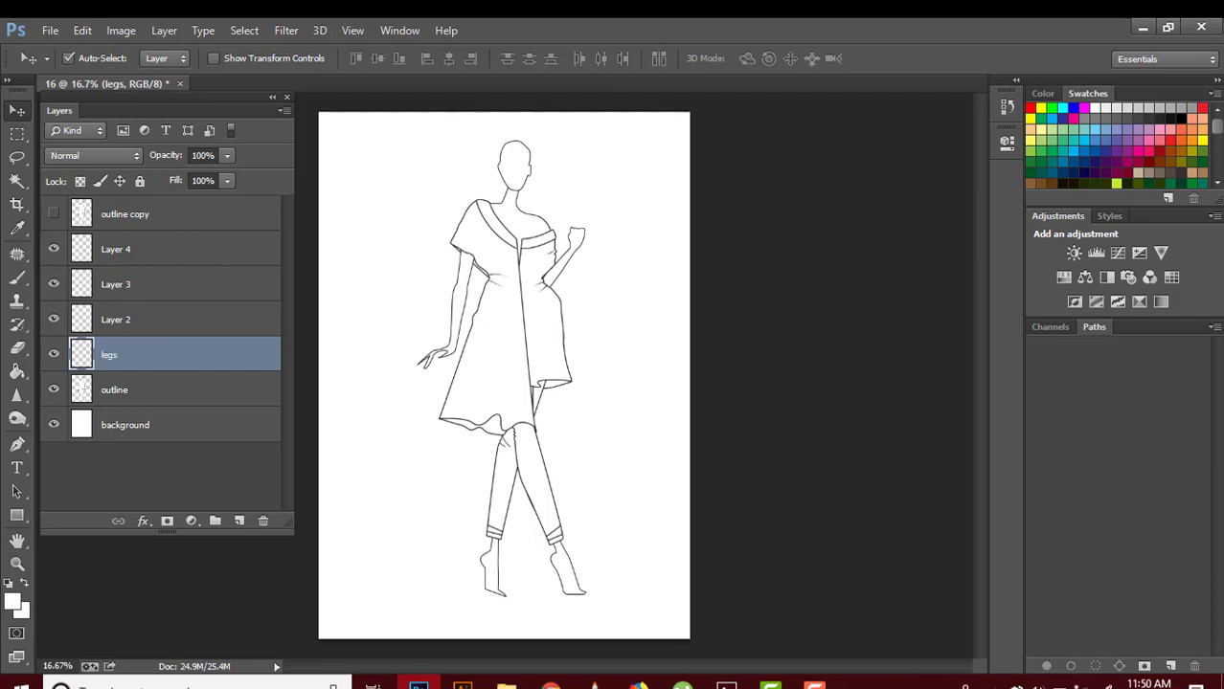
double_click(115, 319)
type("ha")
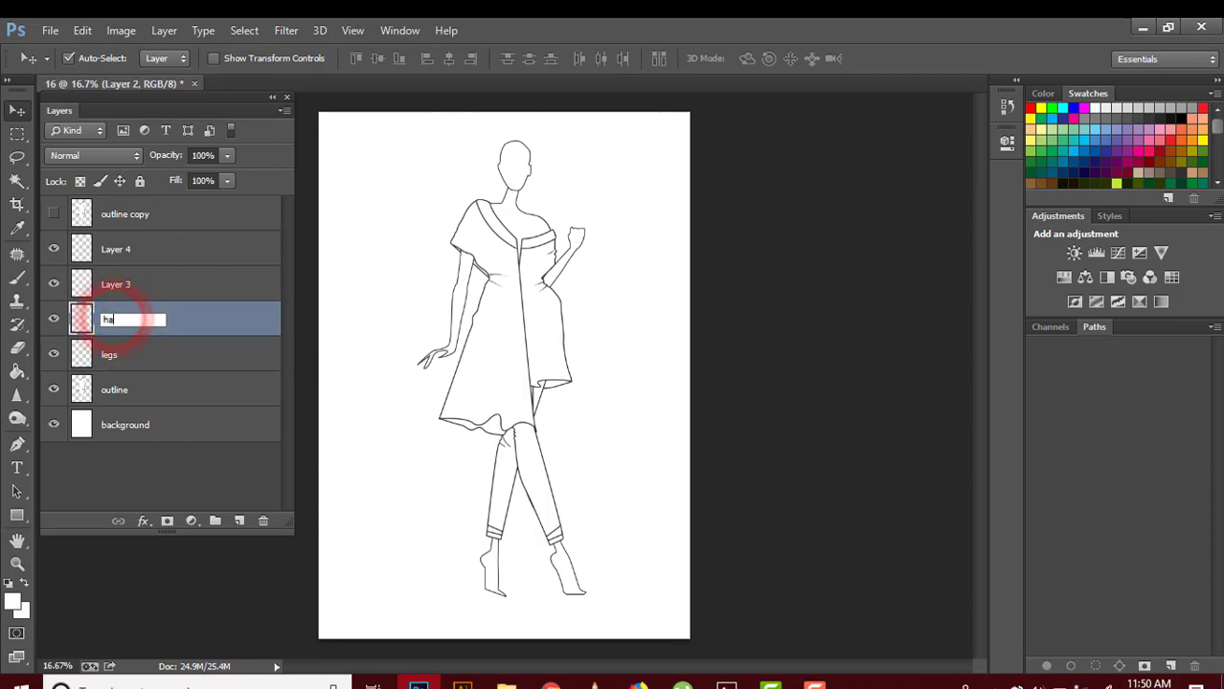
type("nds")
key("Return")
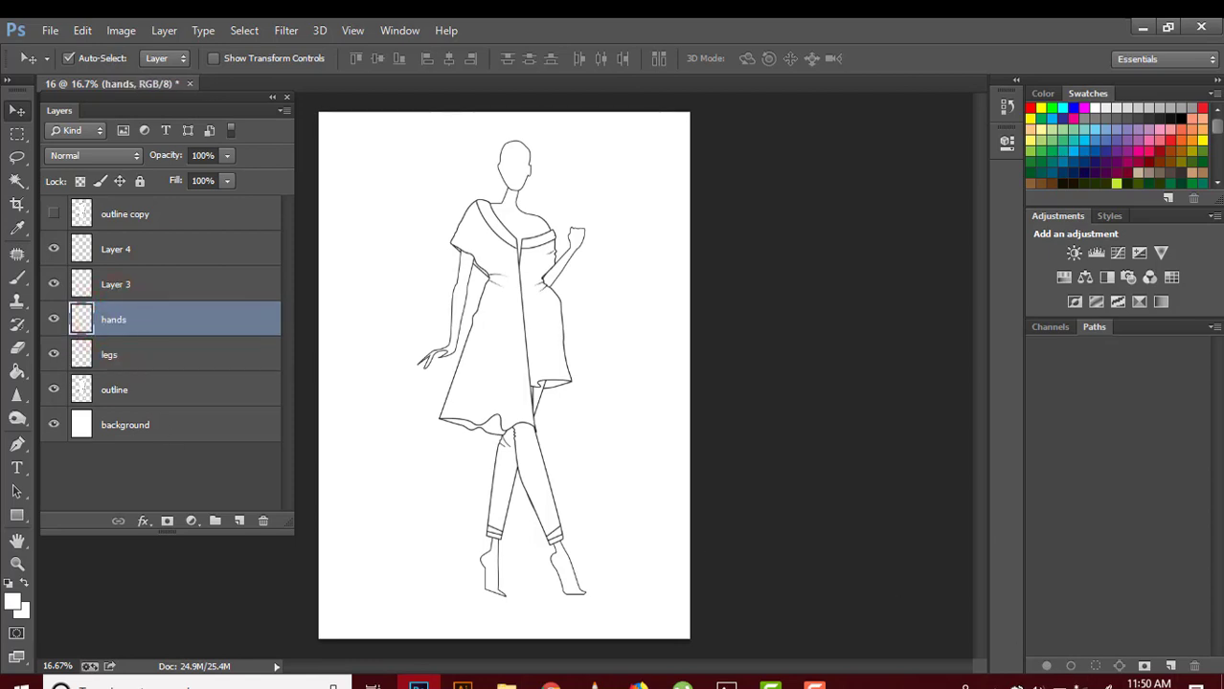
Rename Layer 3 as body and Layer 4 as face.
double_click(115, 284)
type("body")
key("Return")
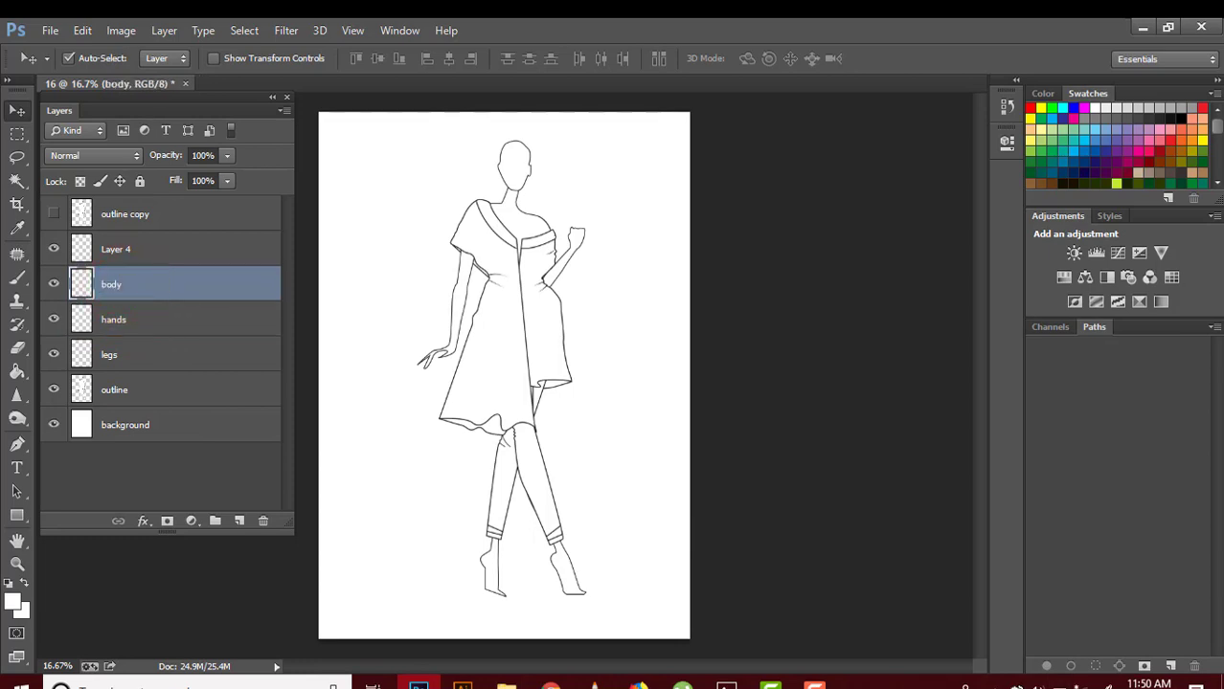
double_click(115, 249)
type("fac")
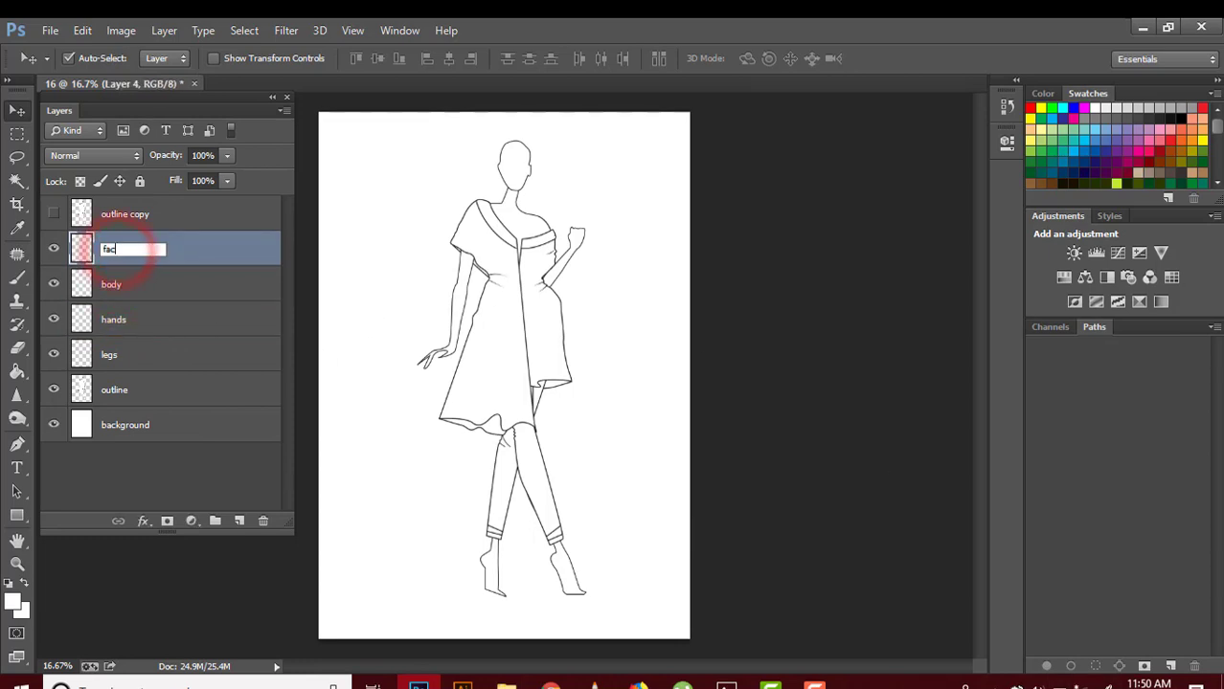
type("e")
key("Return")
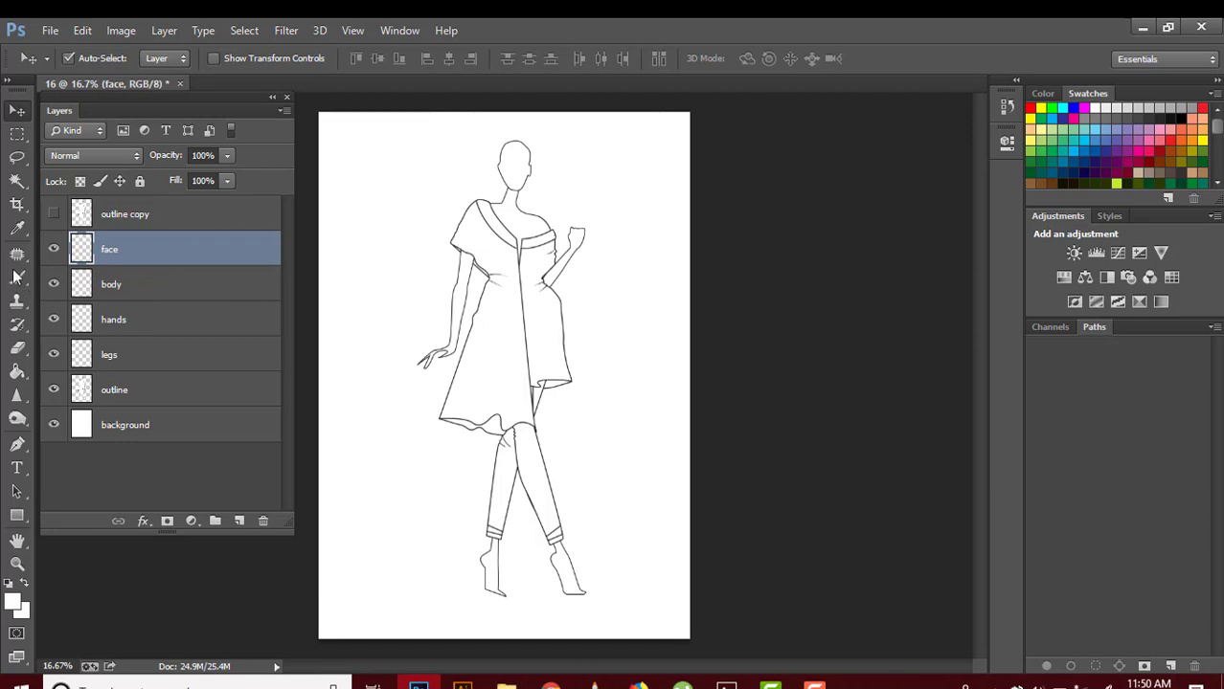
Group the face, body, hands and legs layers together.
left_click(123, 251)
left_click(112, 355, "shift")
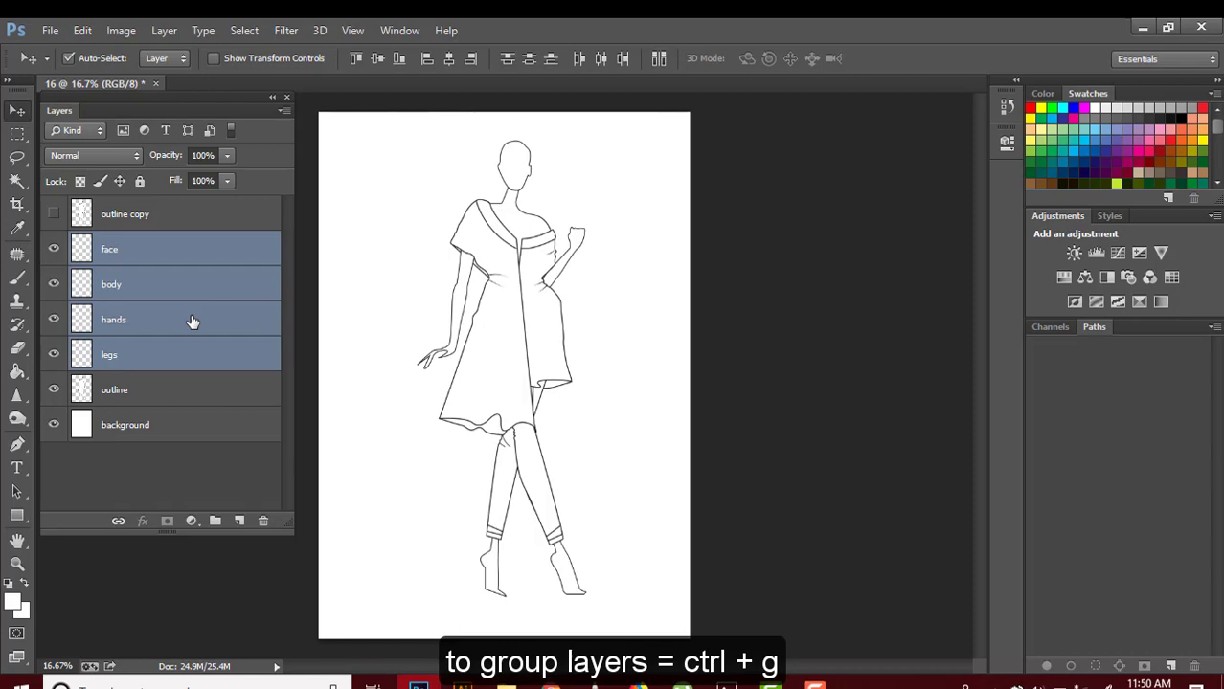
key("ctrl+g")
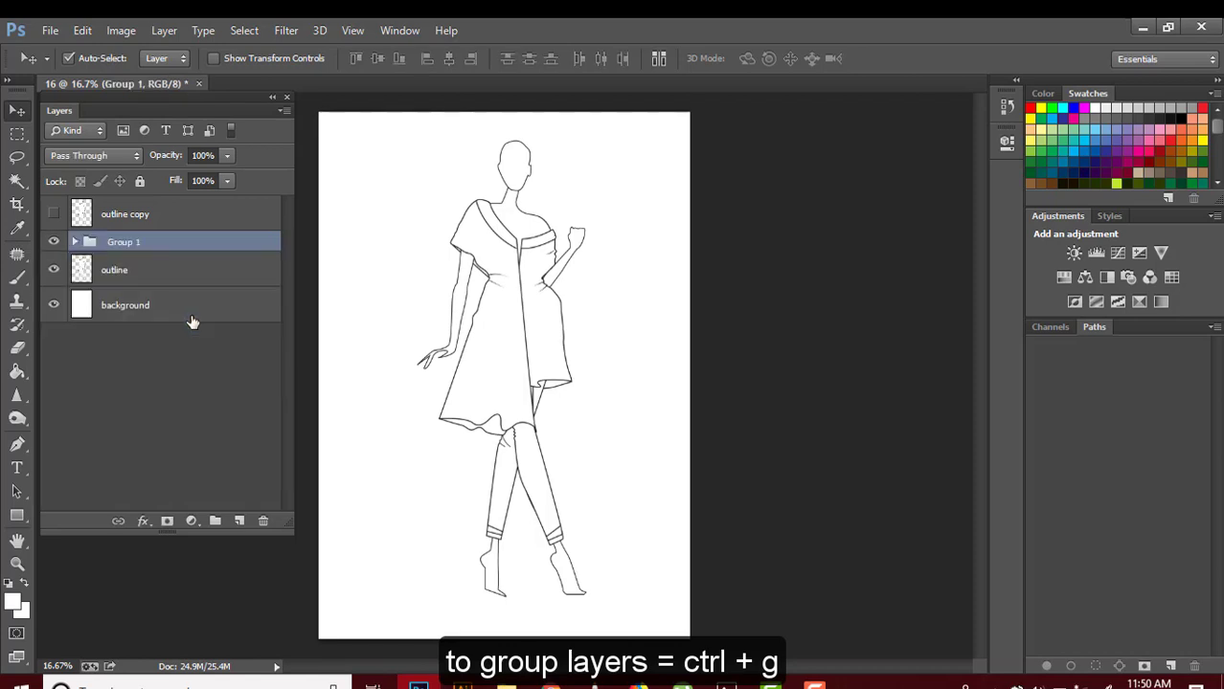
Rename the group holding the face, body, hands and legs layers as skin.
double_click(129, 242)
key("BackSpace")
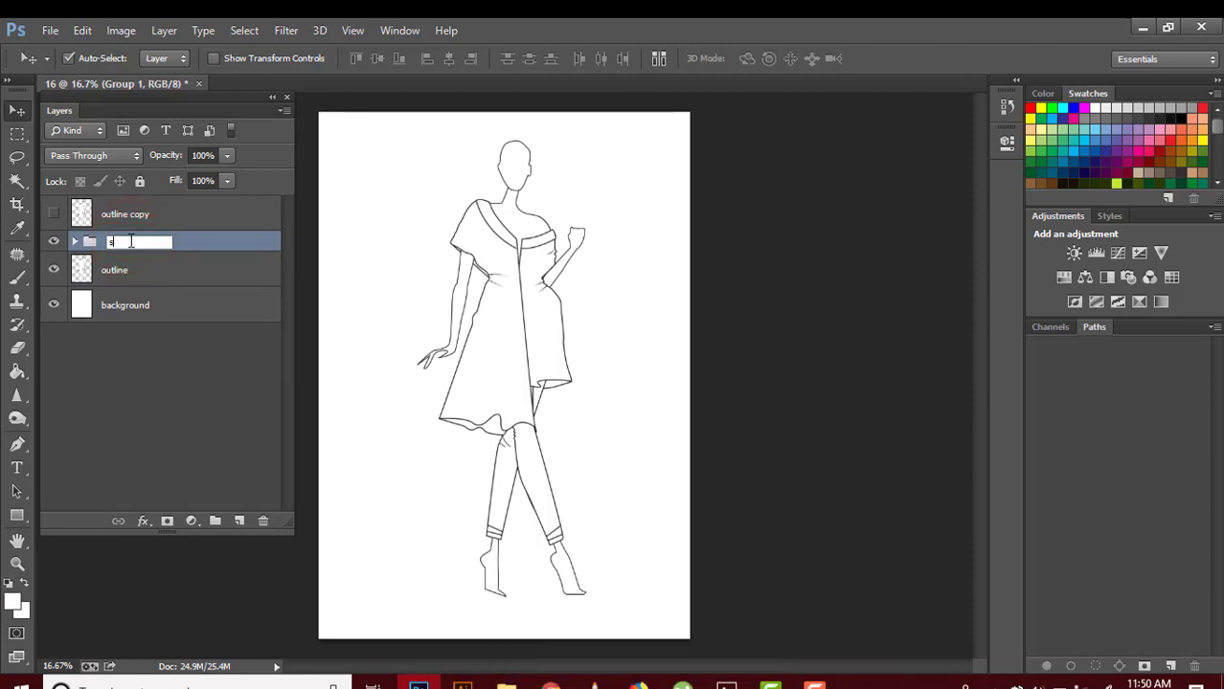
type("skin")
key("Return")
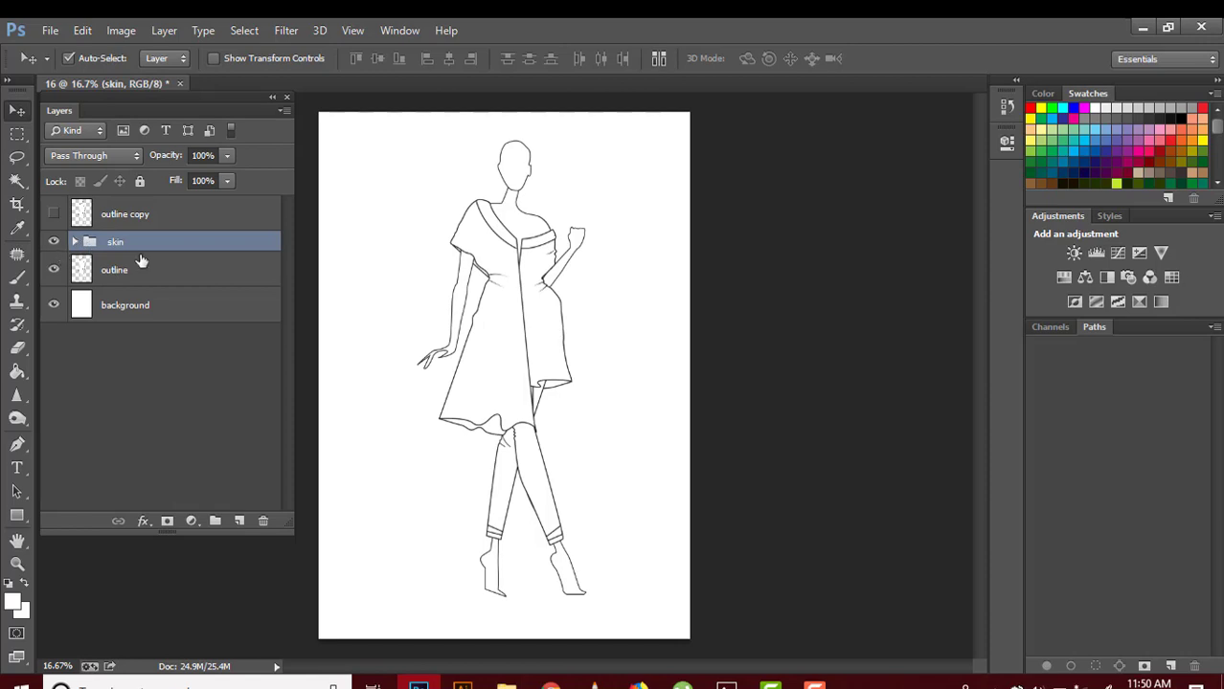
left_click(74, 241)
left_click(75, 241)
Add four new empty layers directly above the skin group.
left_click(239, 521)
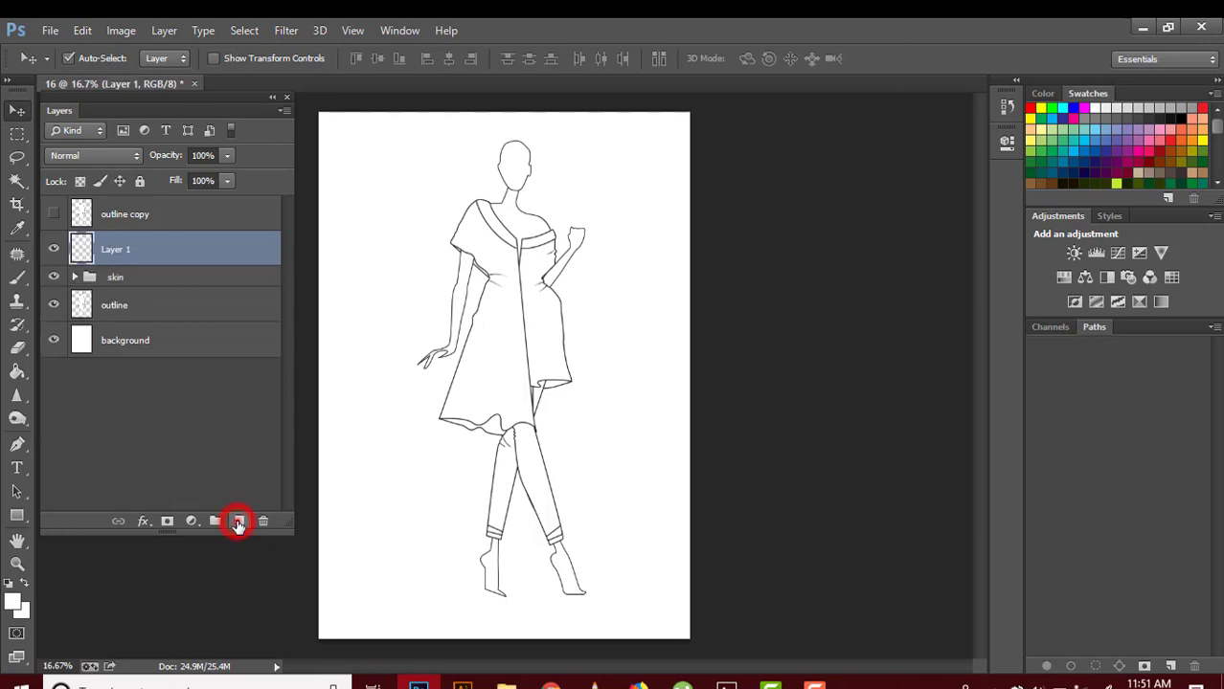
left_click(239, 521)
left_click(238, 521)
left_click(239, 521)
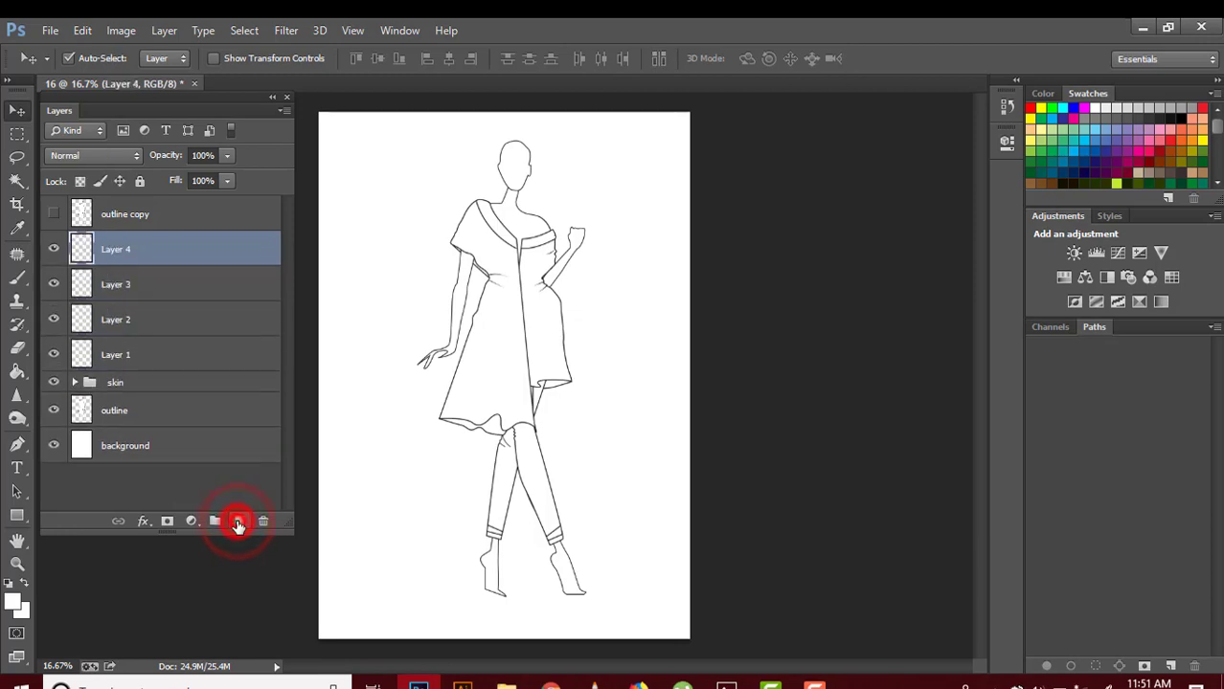
Rename Layer 1 as pants and Layer 2 as dress front.
left_click(117, 356)
double_click(117, 356)
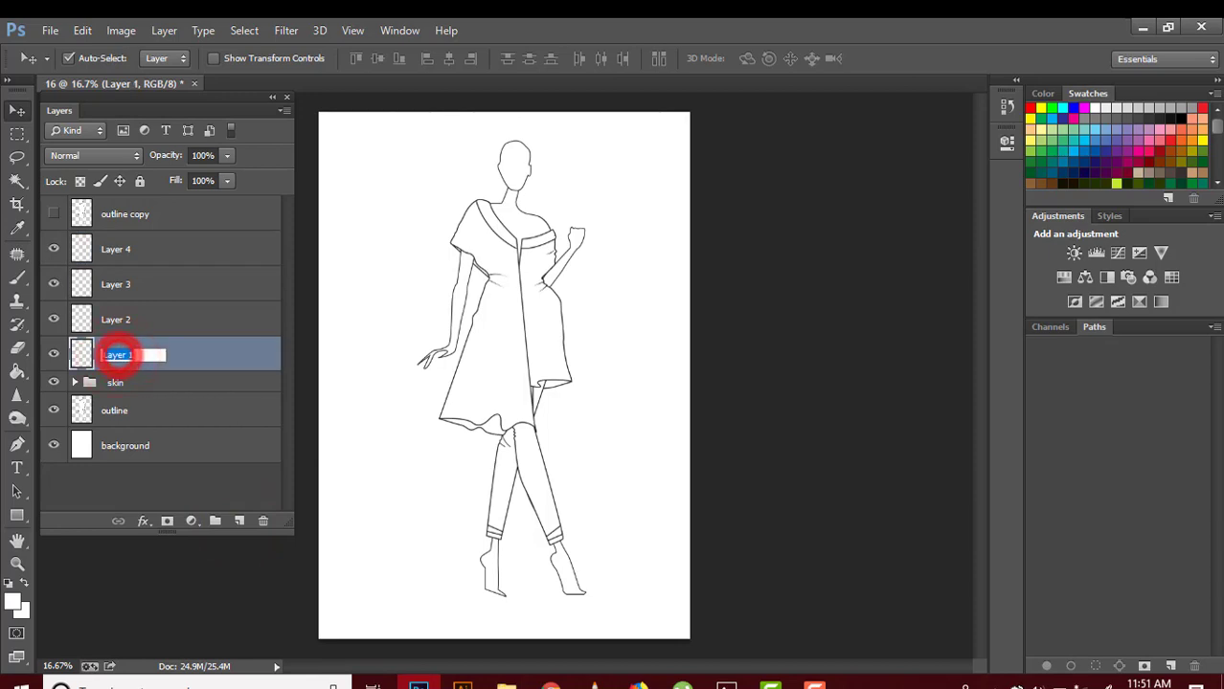
type("pants")
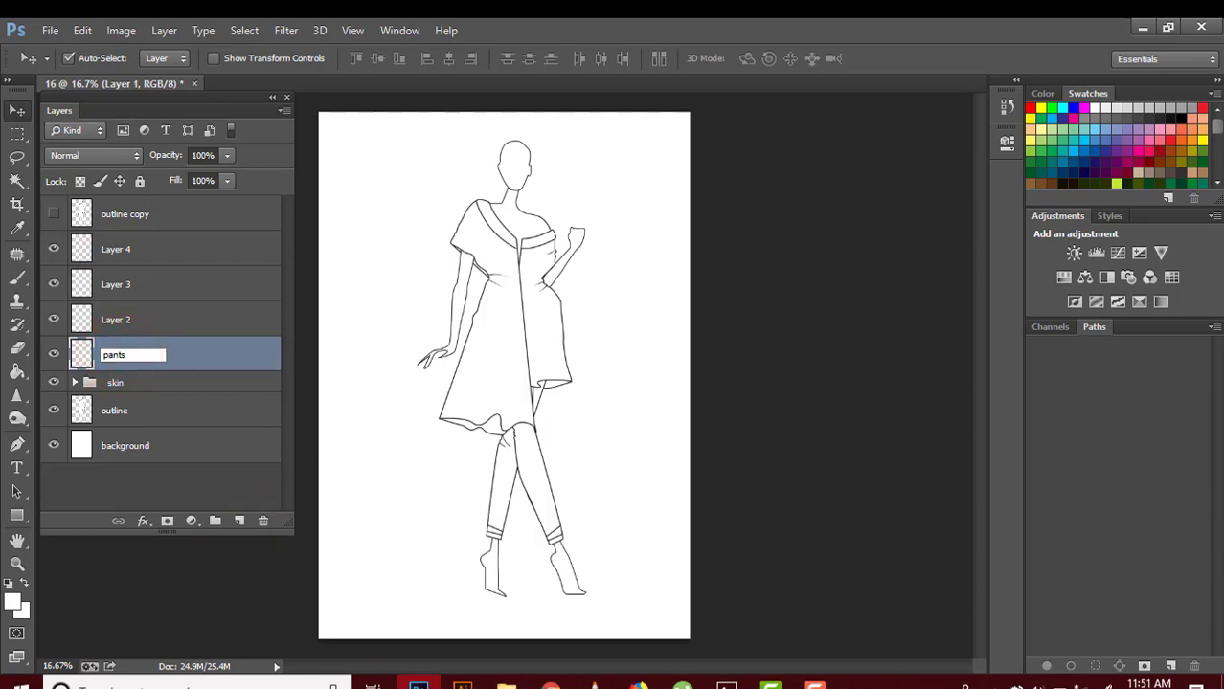
key("Return")
left_click(123, 324)
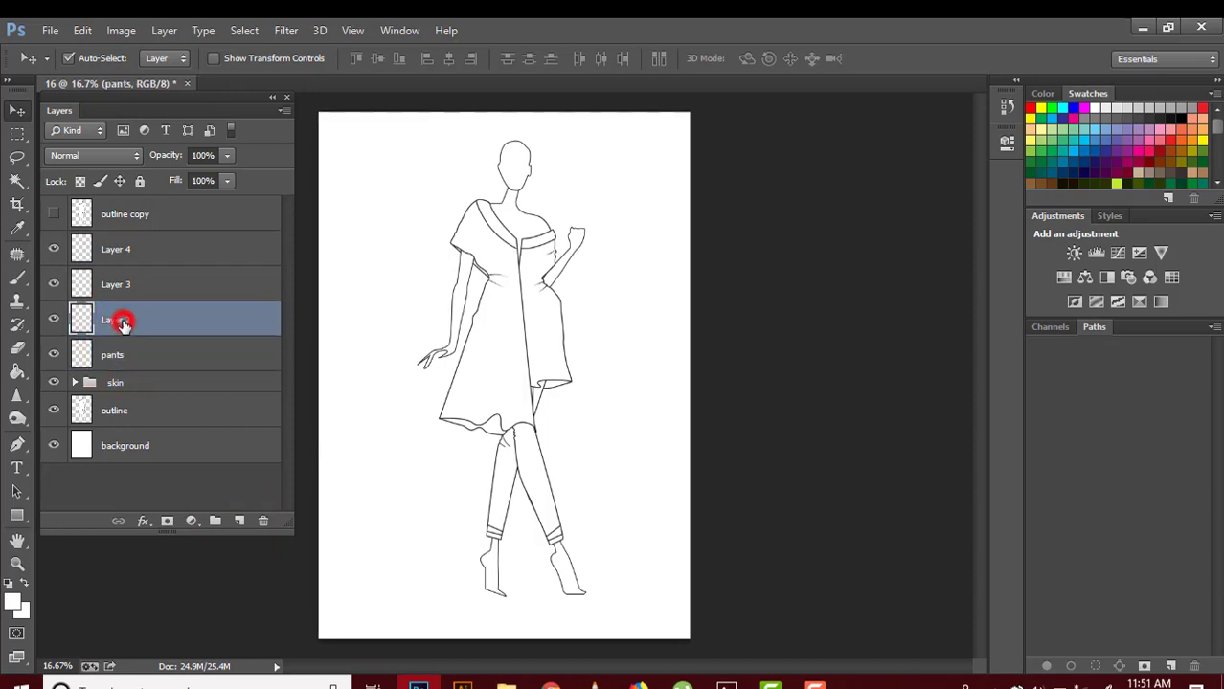
double_click(122, 324)
type("dr")
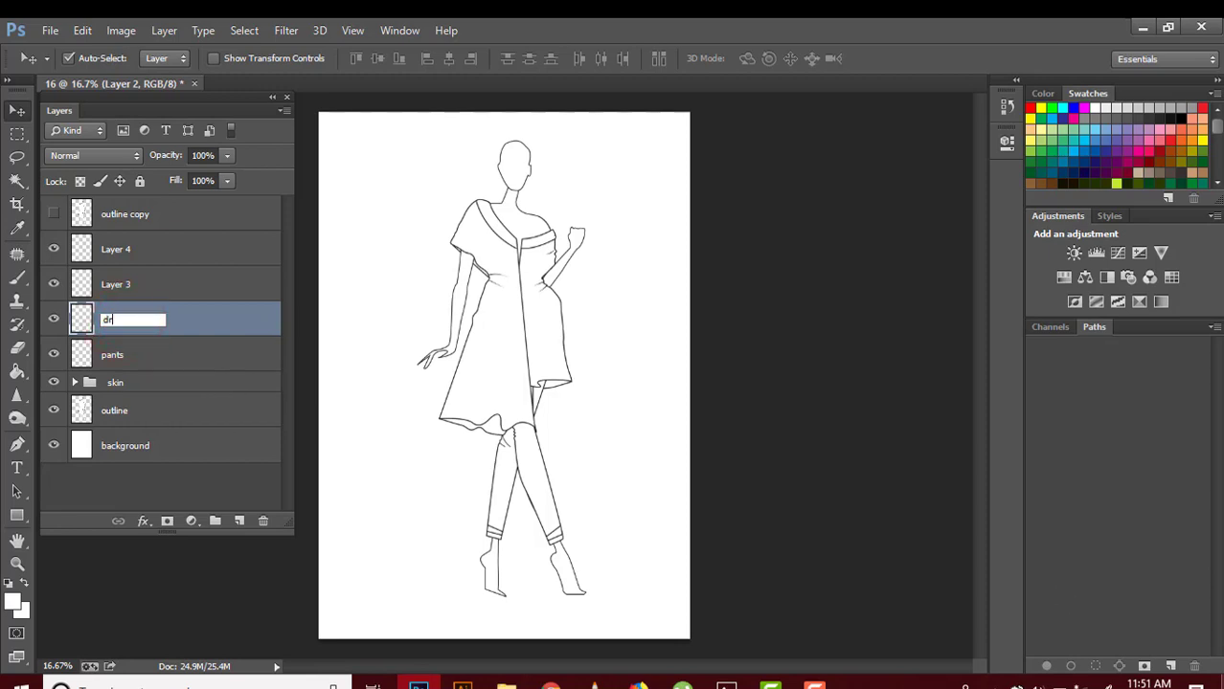
type("ess front")
key("Return")
Rename Layer 3 as collar and Layer 4 as dress back.
double_click(113, 284)
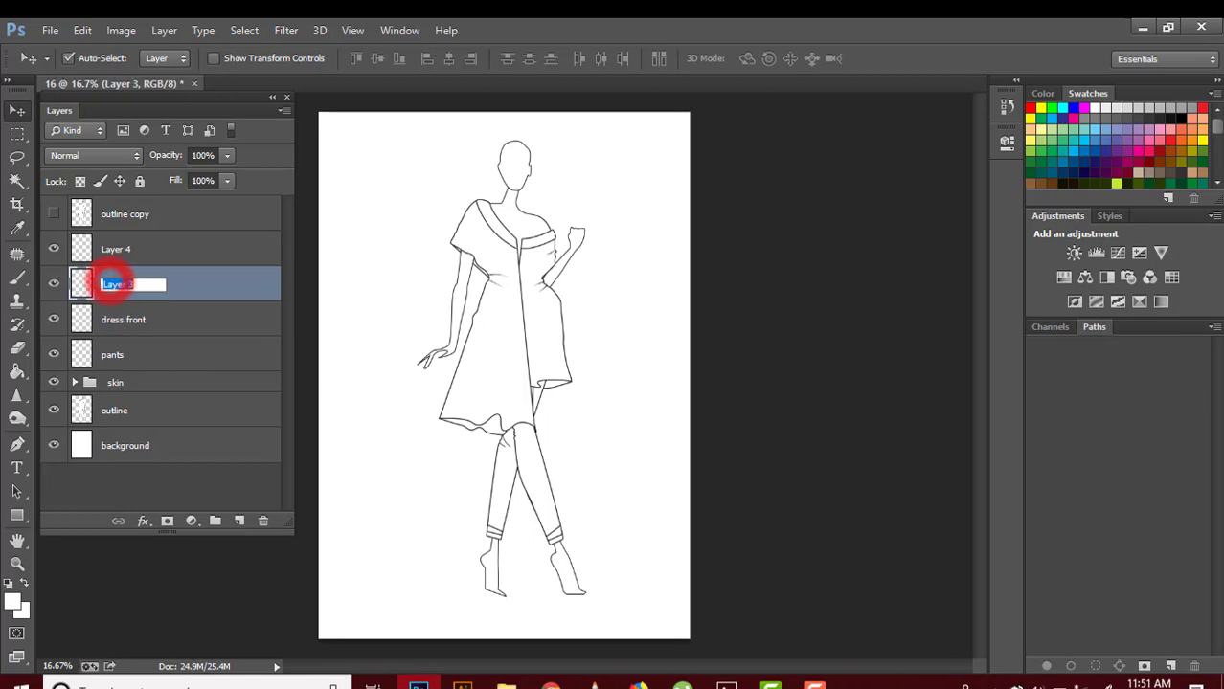
type("collar")
key("Return")
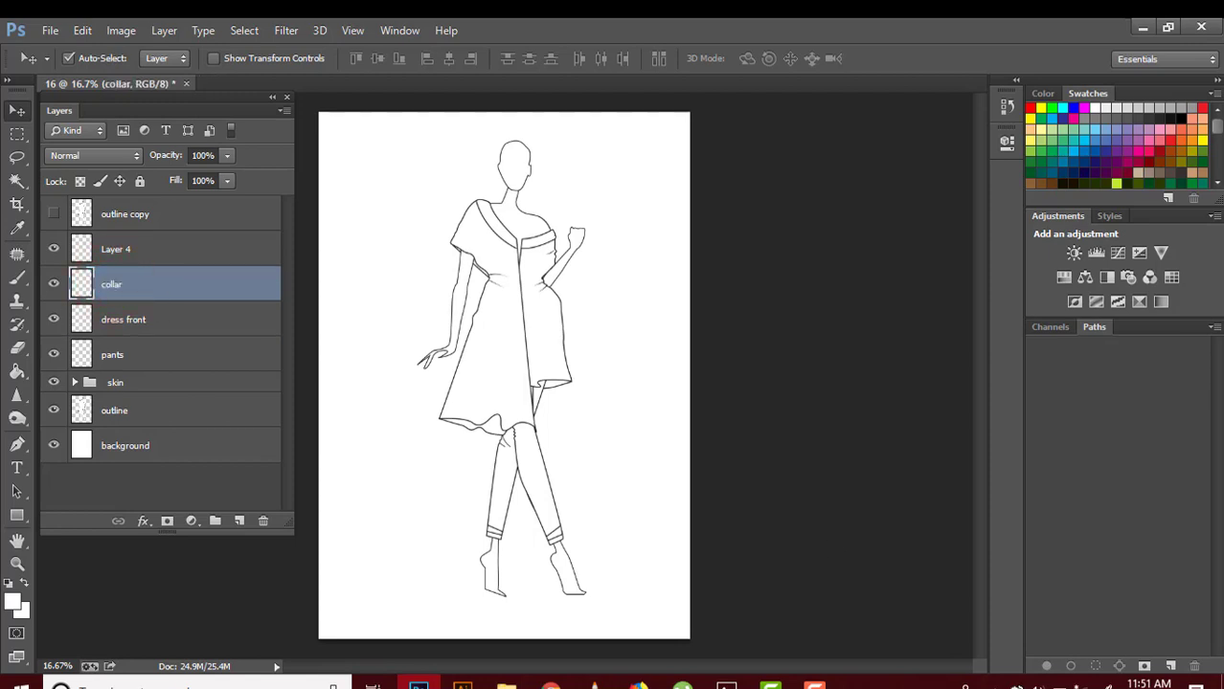
double_click(134, 250)
type("dr")
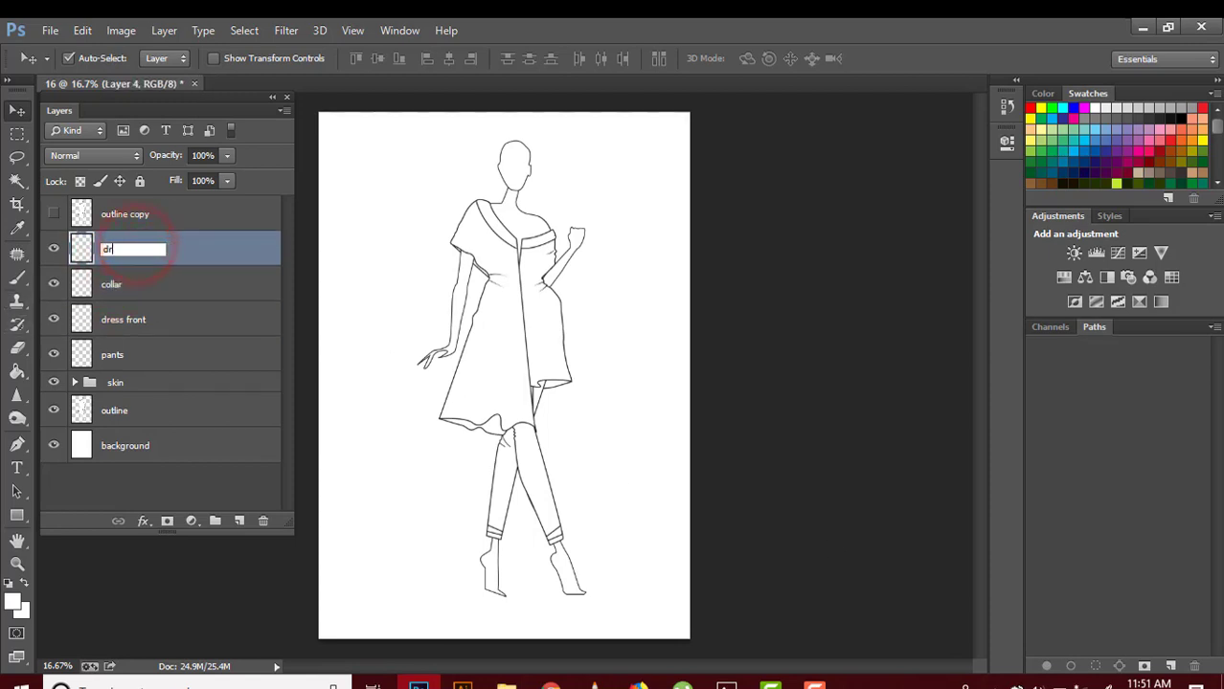
type("ess back")
key("Return")
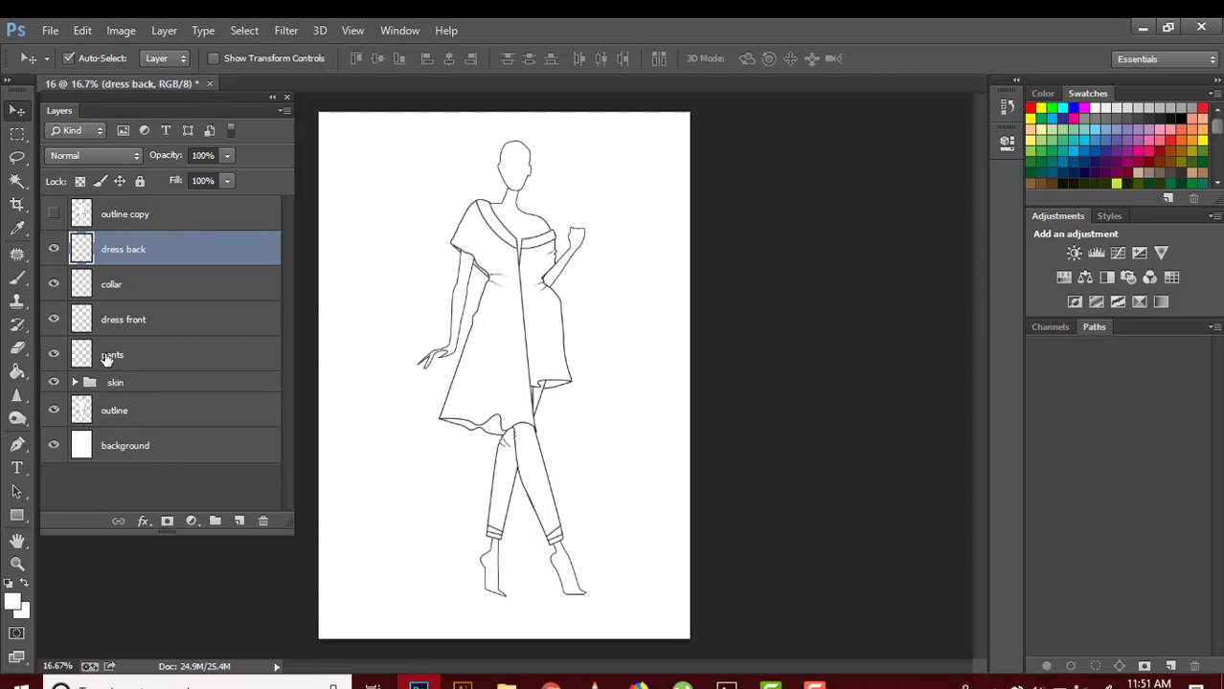
Group the dress back, collar, dress front and pants layers together and name the group dress.
left_click(122, 251)
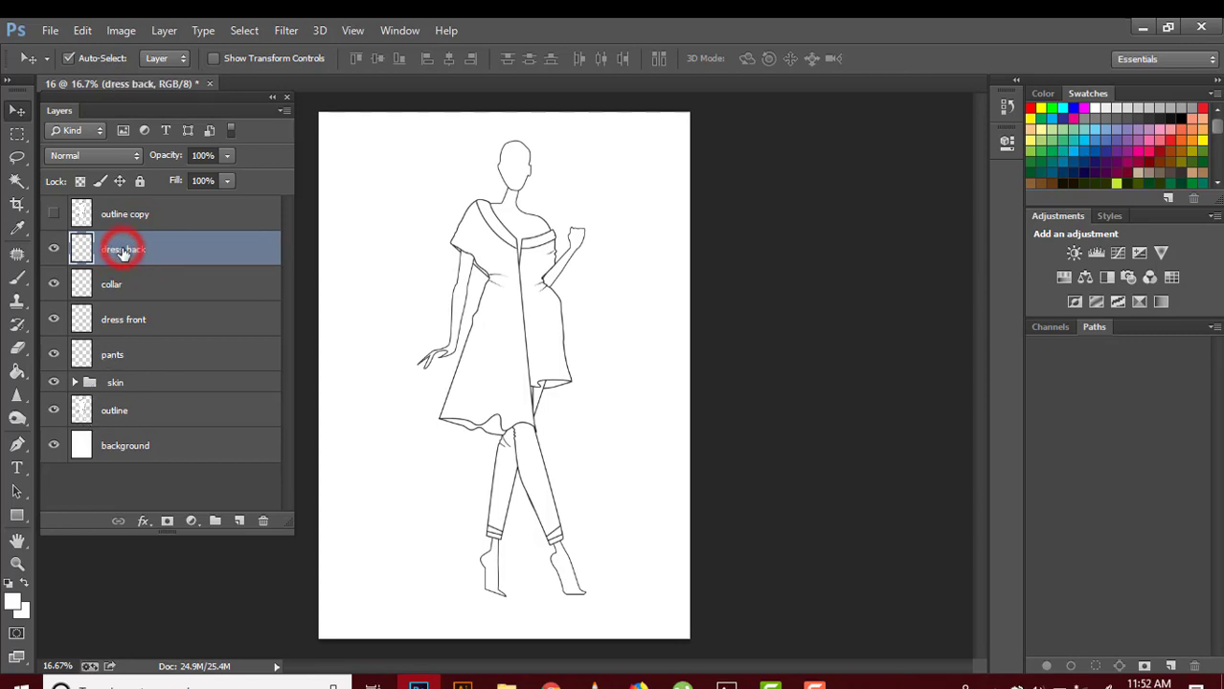
left_click(134, 357, "shift")
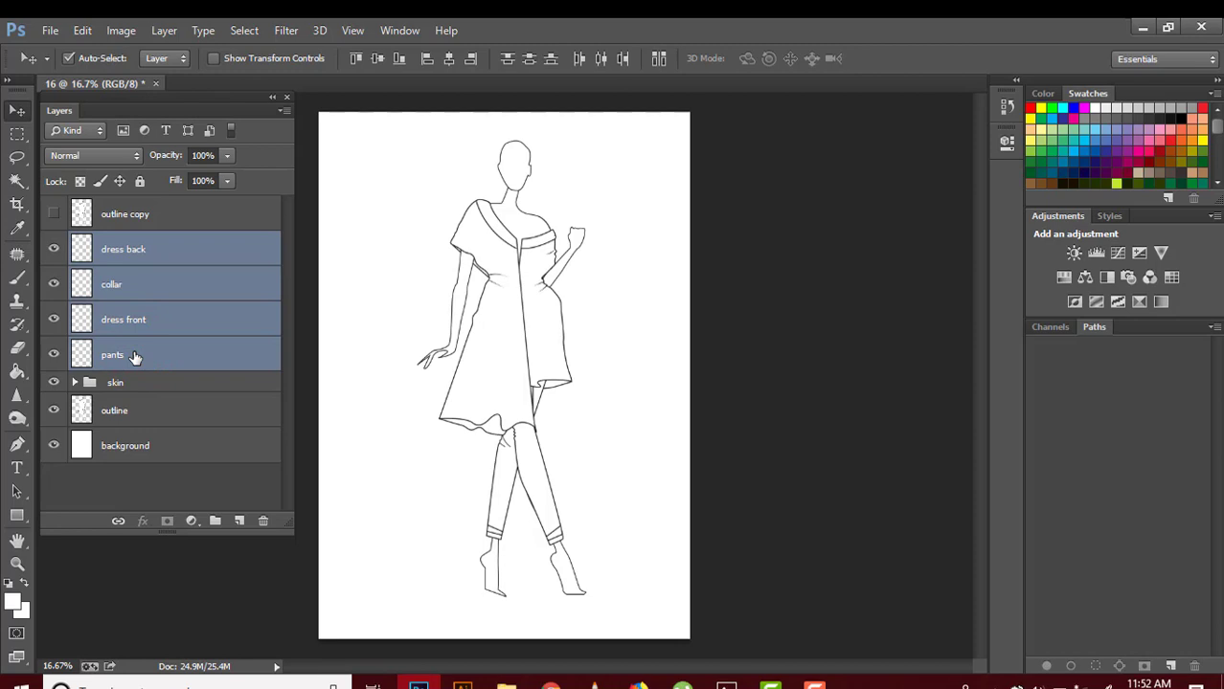
key("ctrl+g")
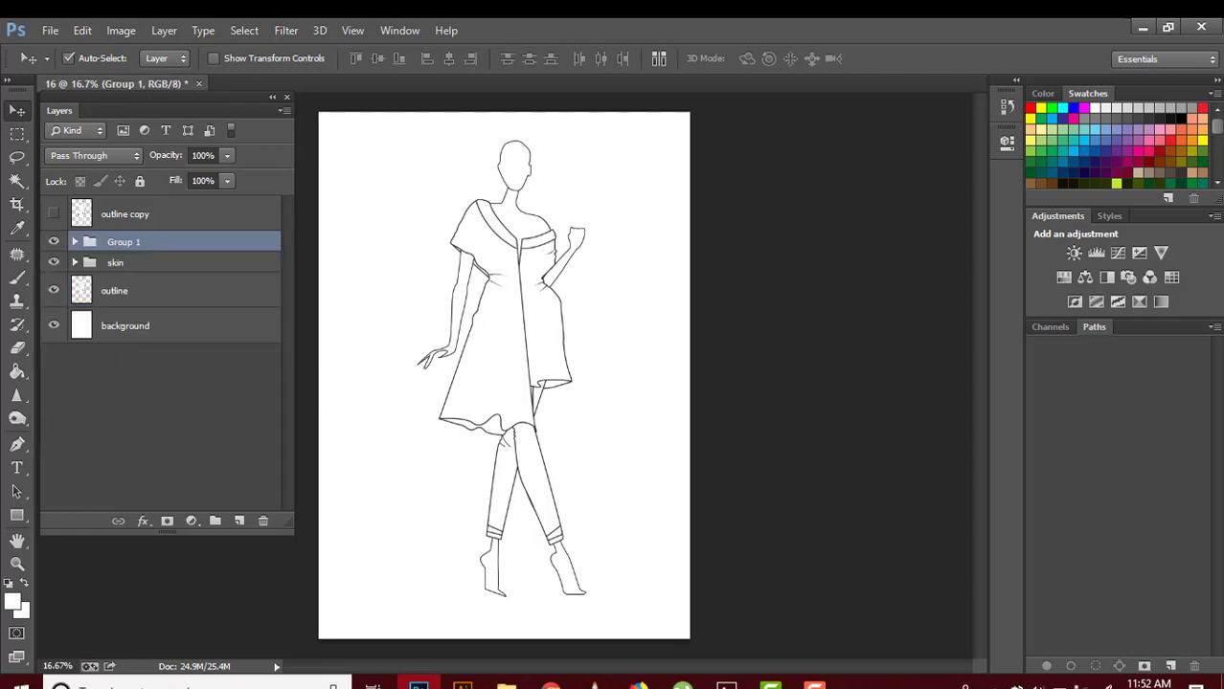
double_click(123, 241)
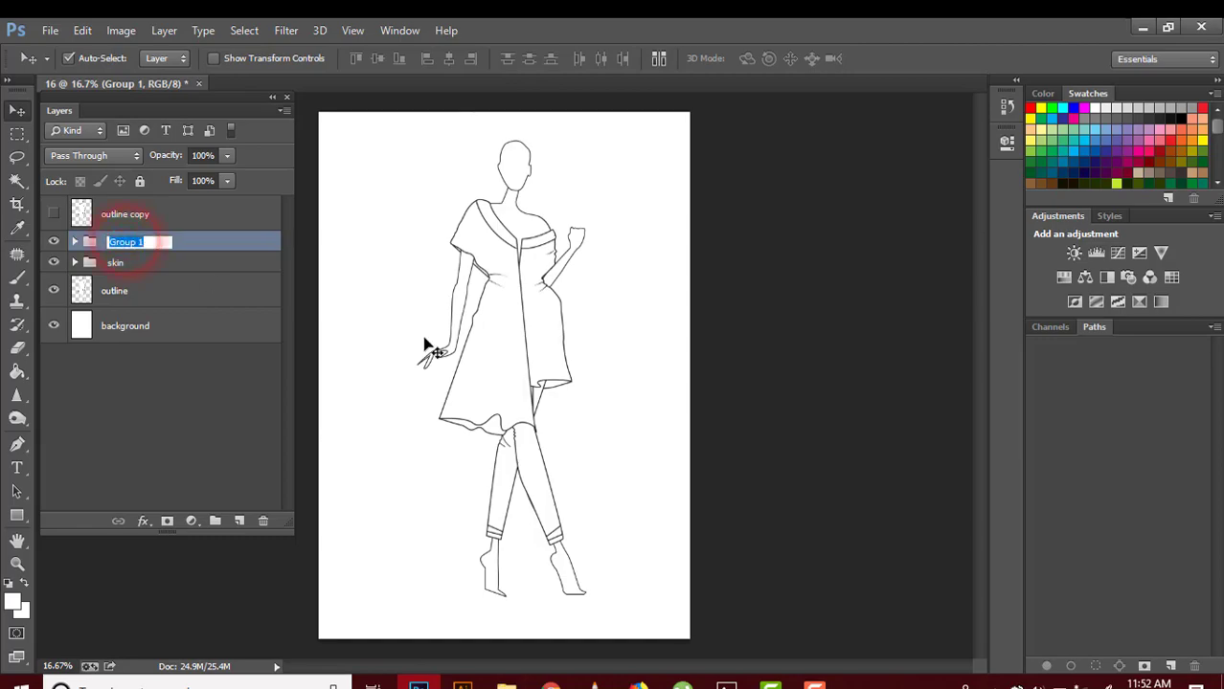
type("dress")
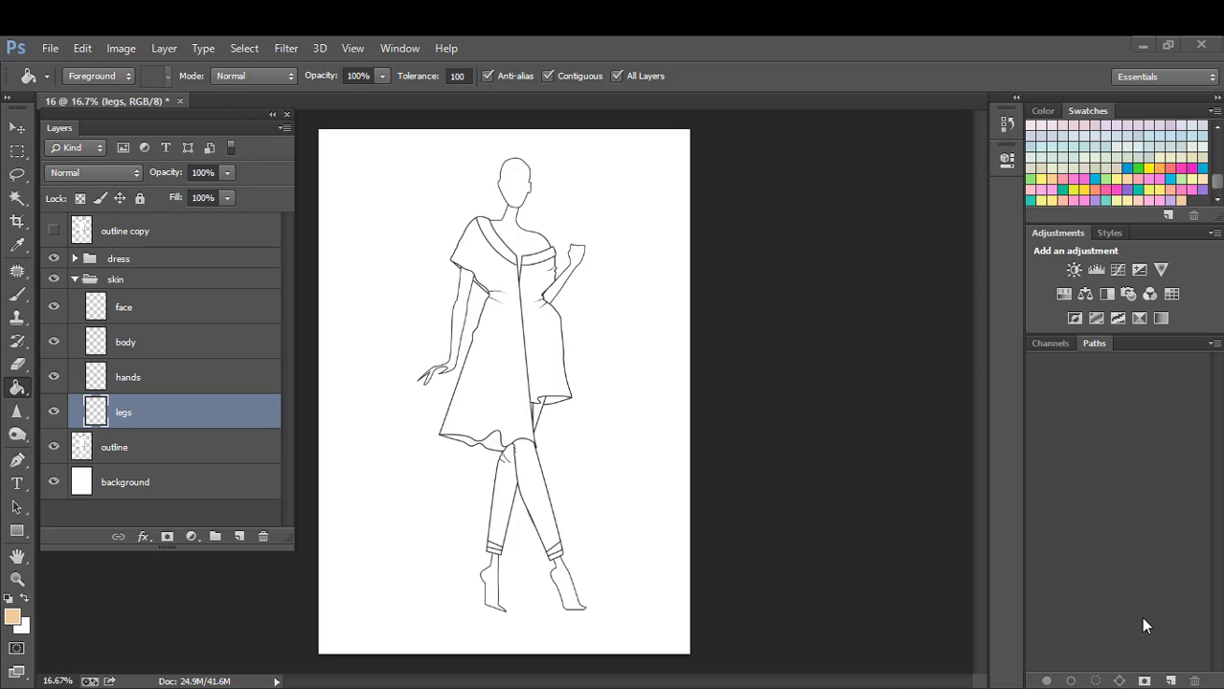
Select both bare feet with the Magic Wand, fill them with the peach foreground colour on the legs layer, and deselect.
left_click(18, 198)
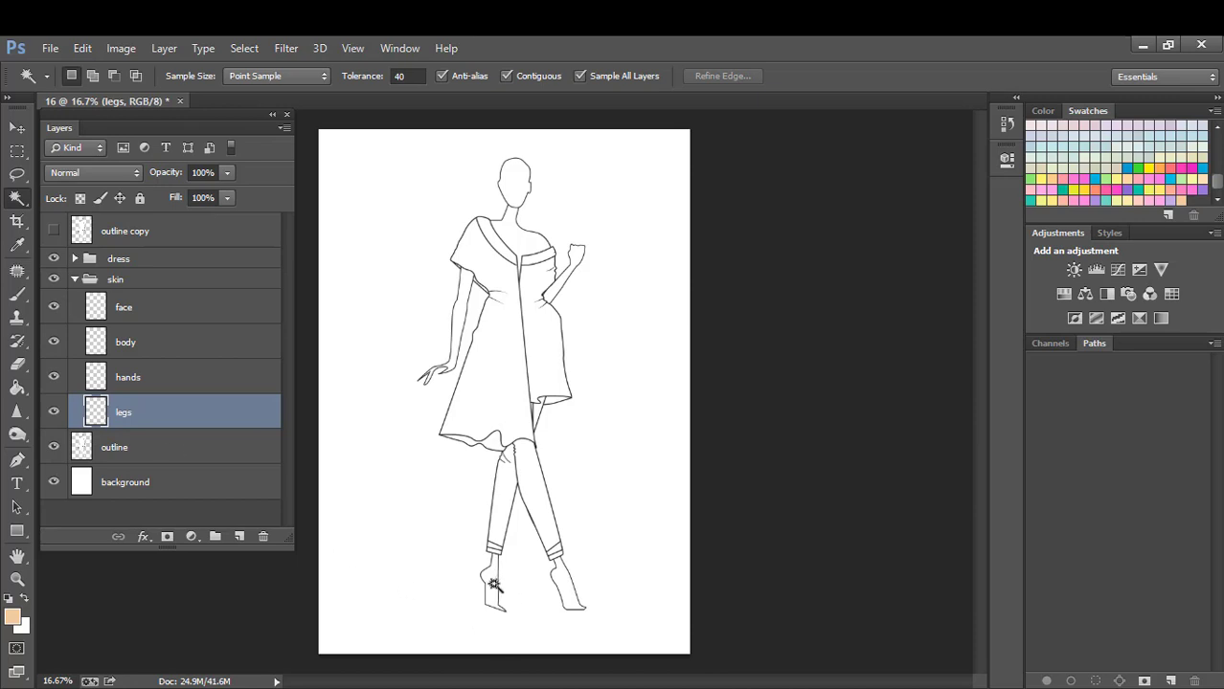
key("ctrl+plus")
key("ctrl+plus")
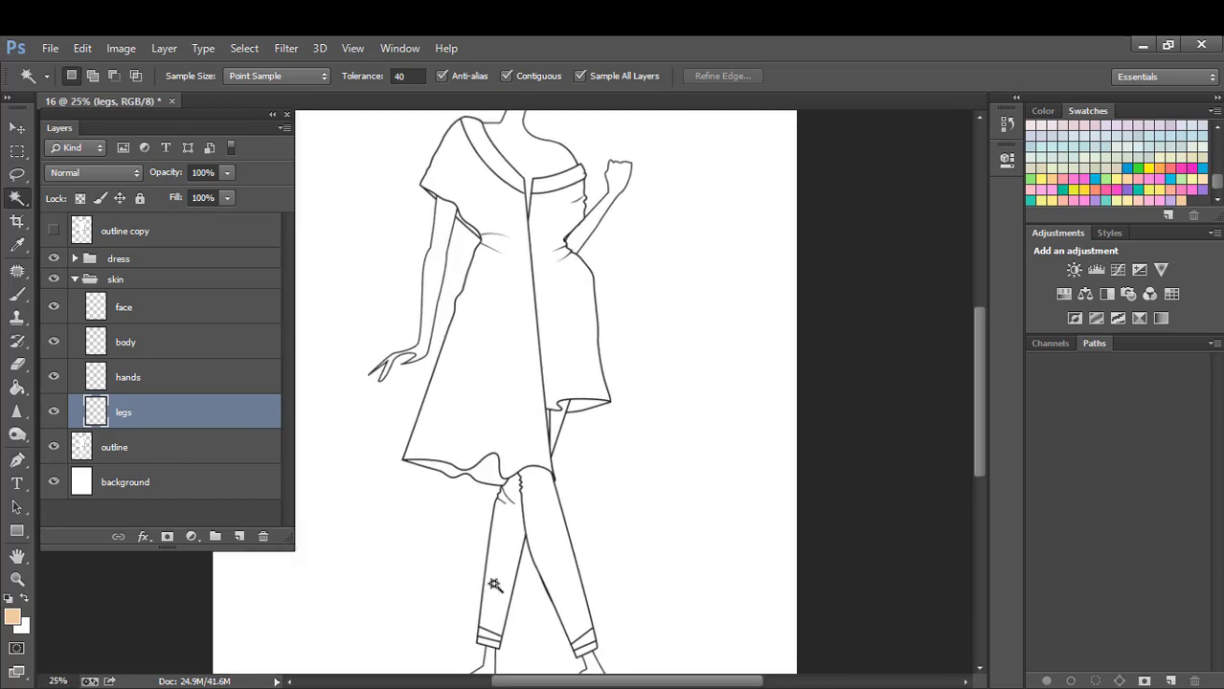
scroll(528, 540, "down", 5)
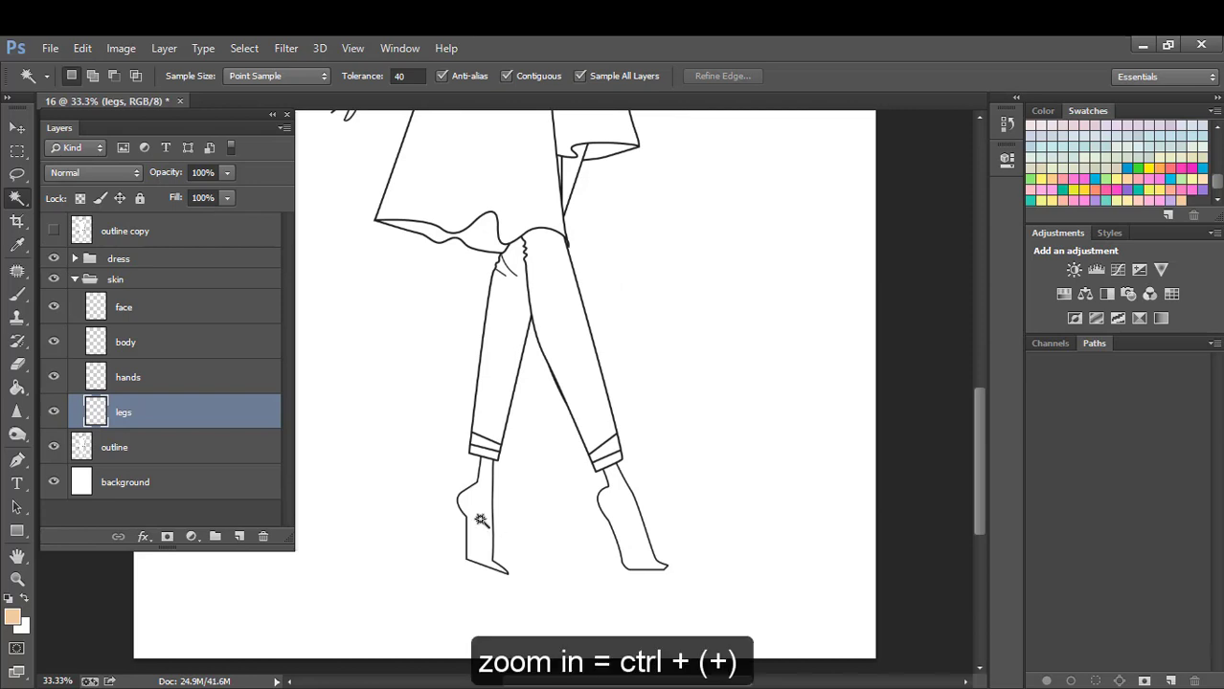
left_click(480, 520)
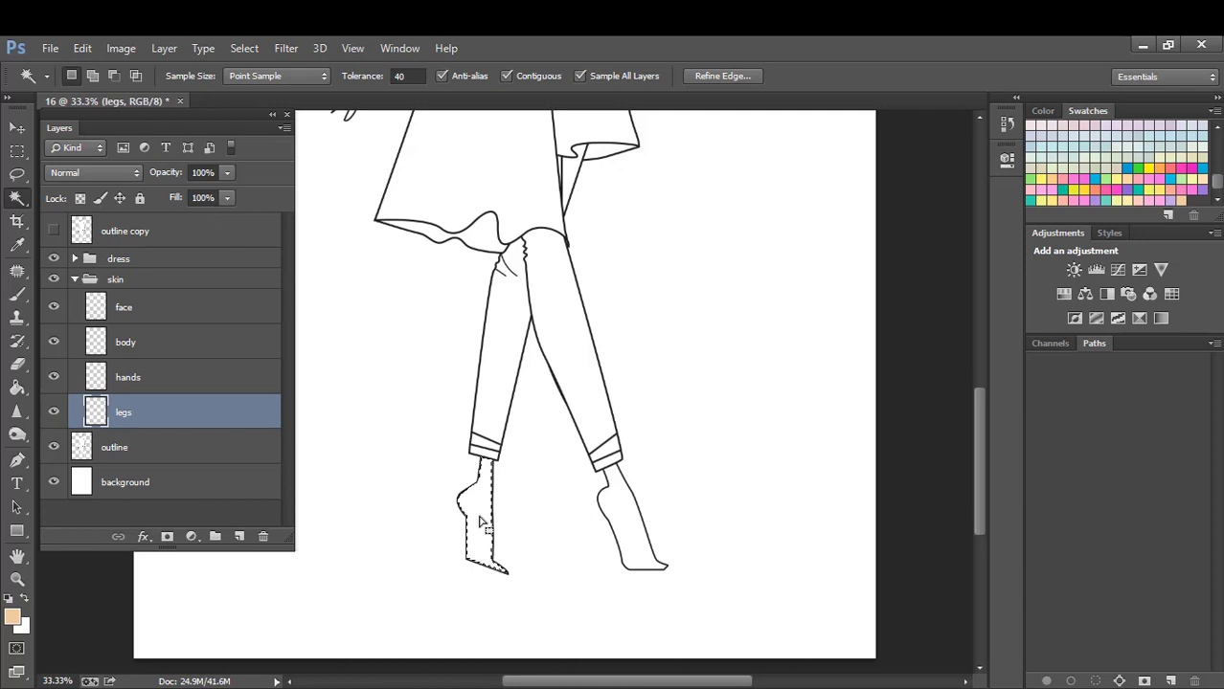
key("shift")
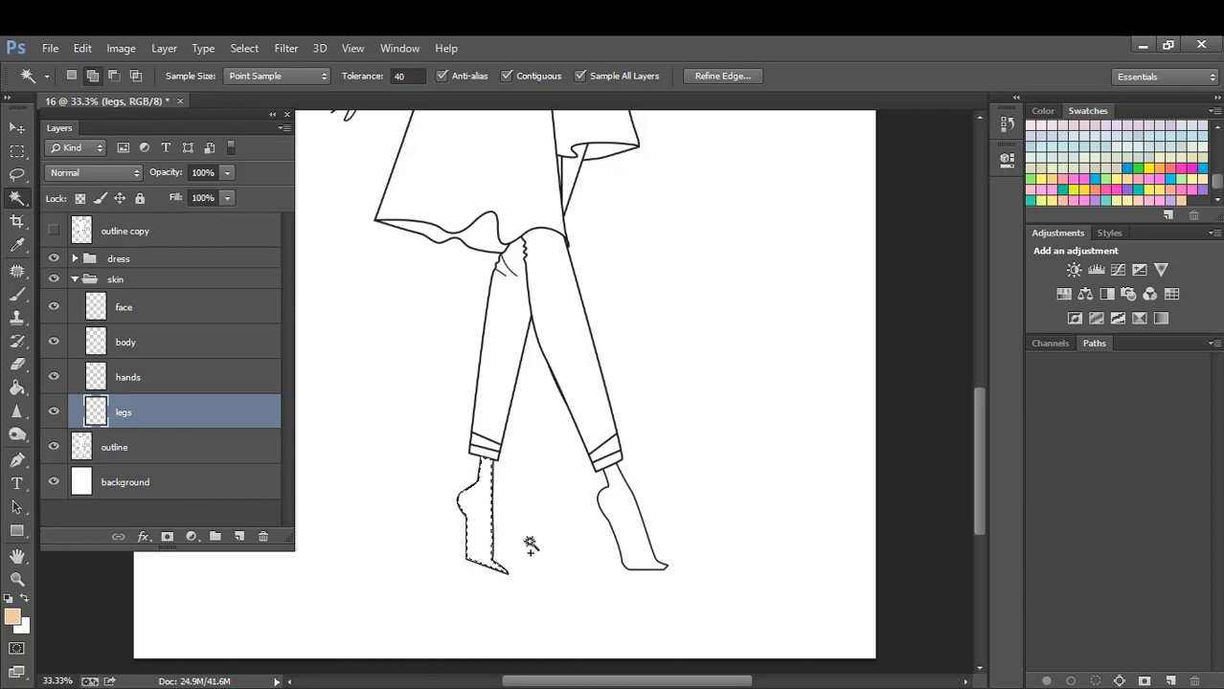
left_click(627, 523, "shift")
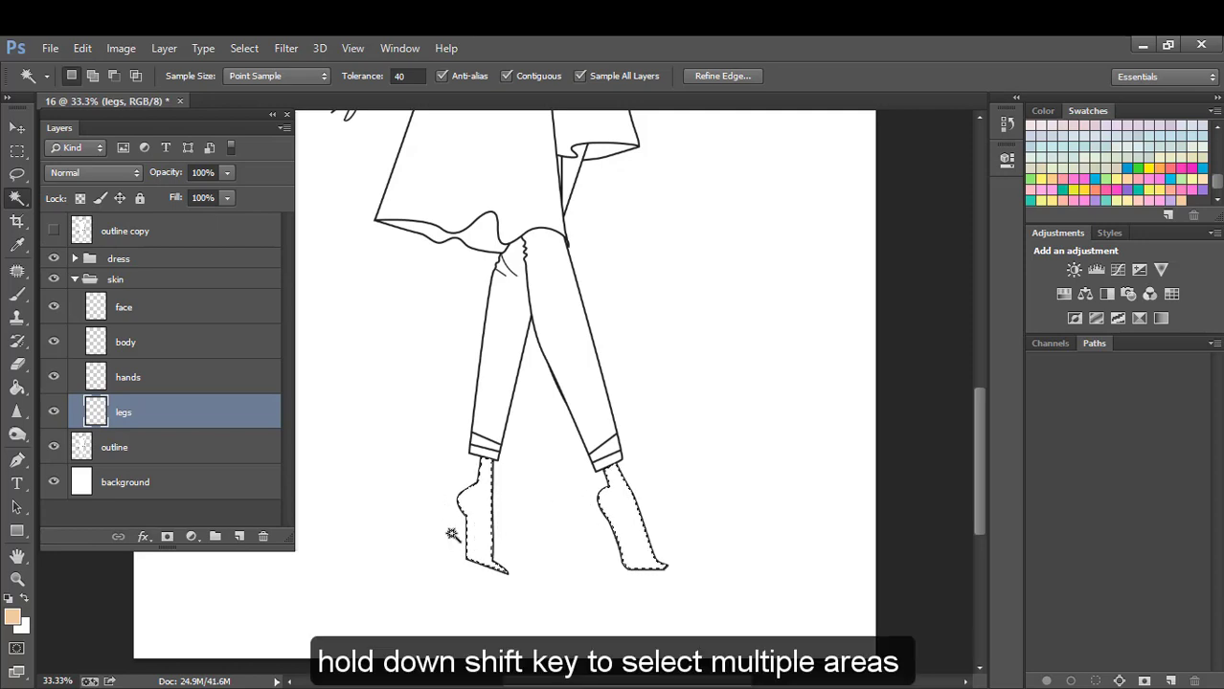
left_click(18, 387)
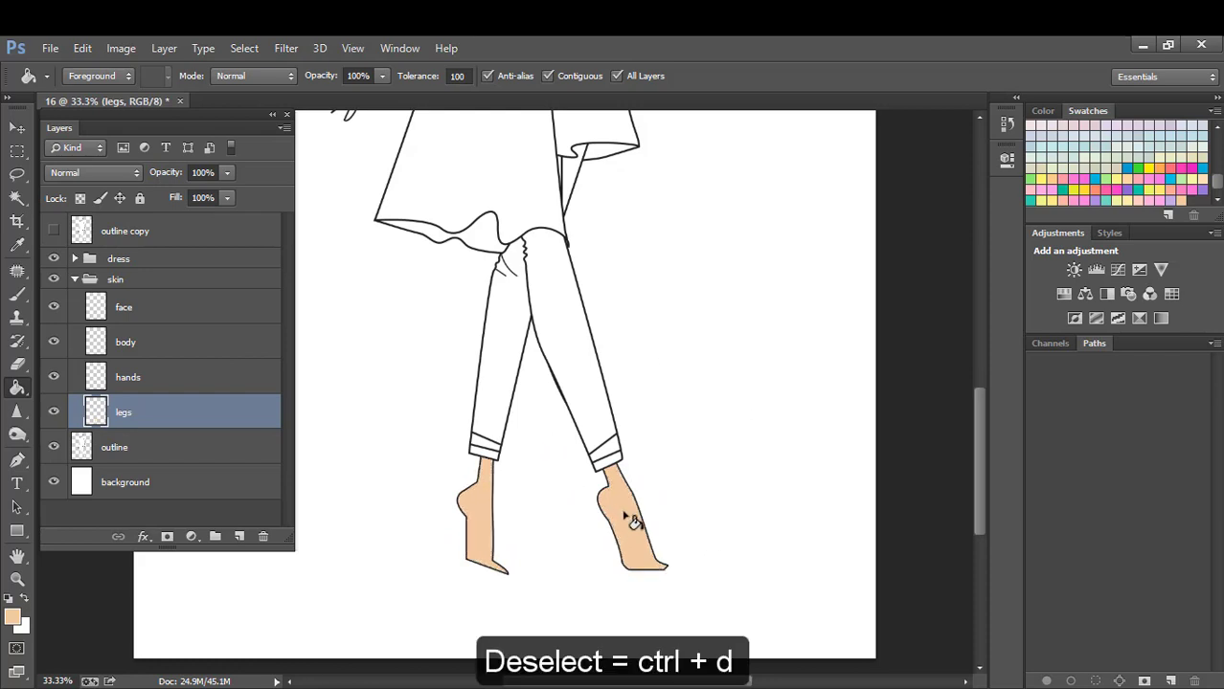
Select both arms with the Magic Wand and fill them with the peach foreground colour on the hands layer.
scroll(624, 509, "up", 2)
scroll(631, 522, "up", 10)
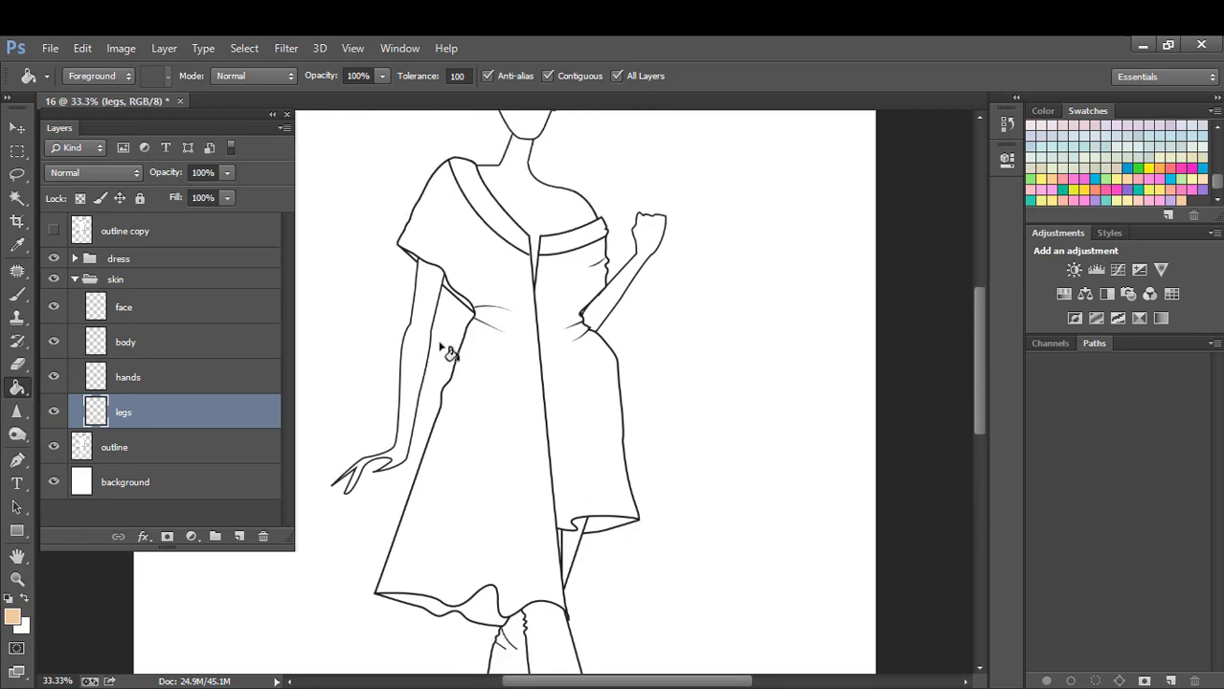
key("w")
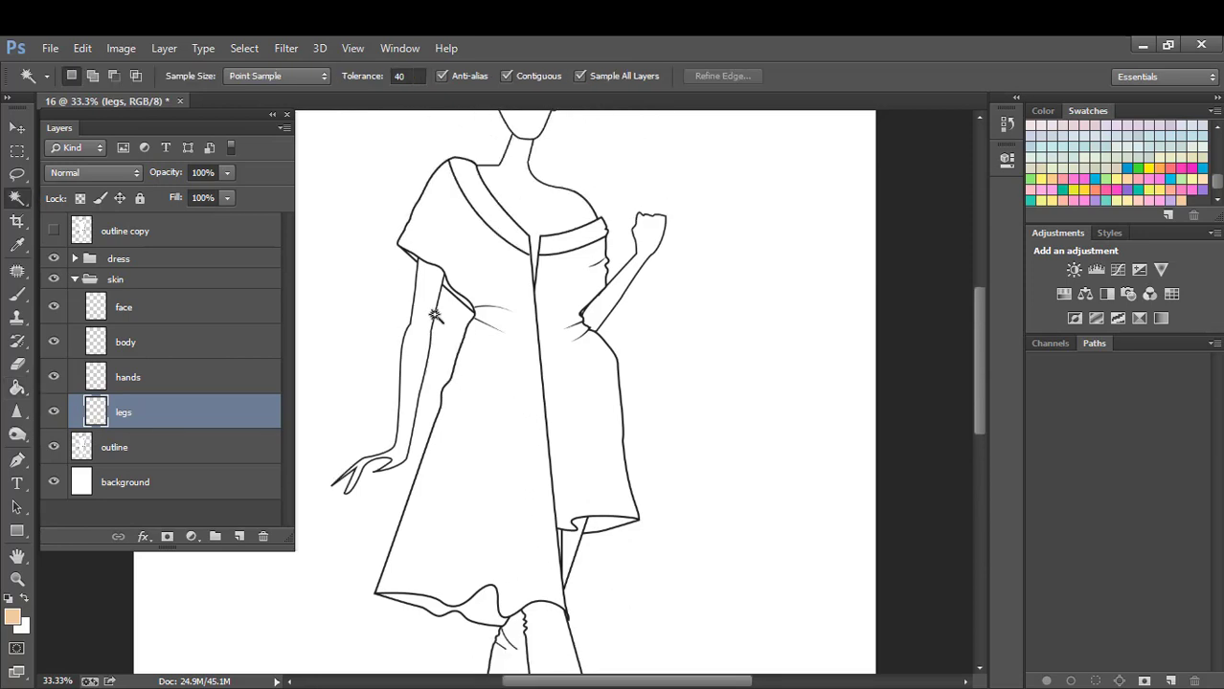
left_click(421, 303)
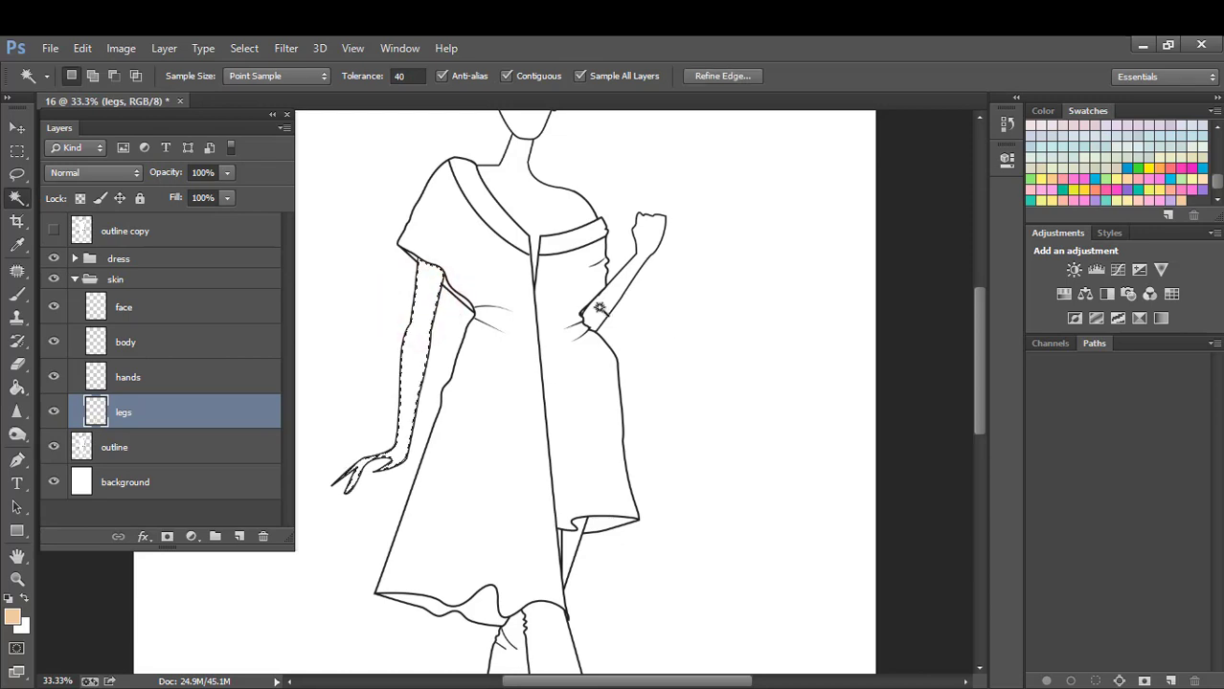
key("shift")
left_click(599, 307, "shift")
left_click(131, 380)
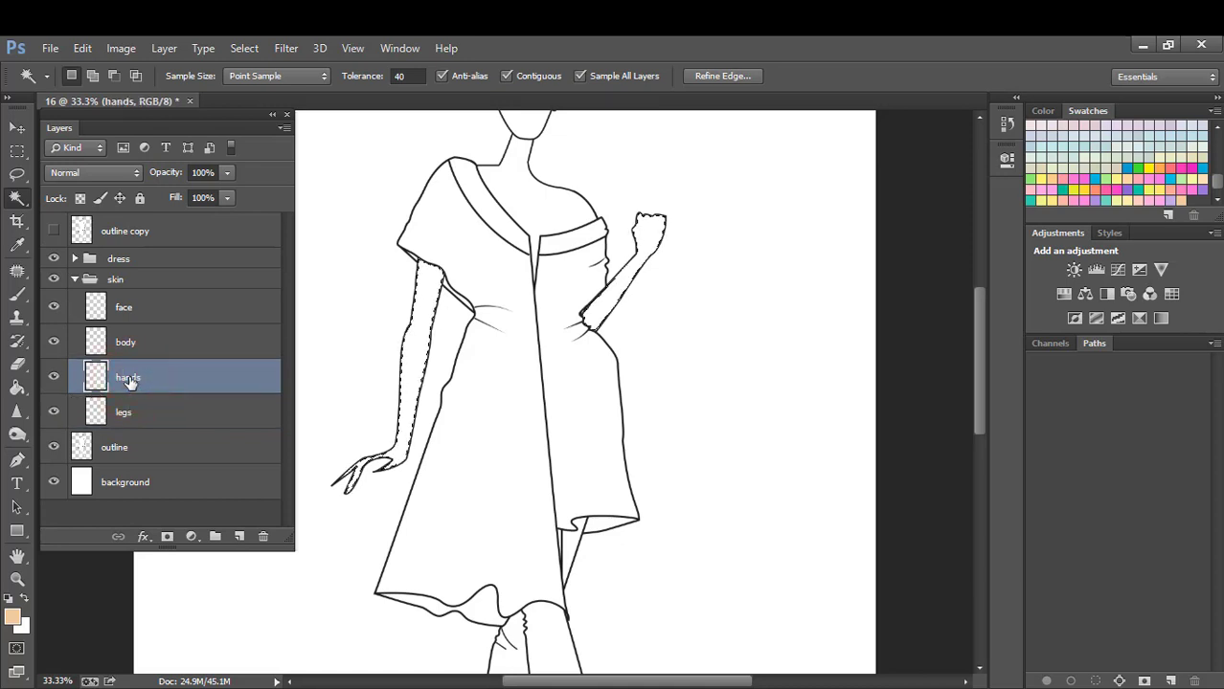
key("g")
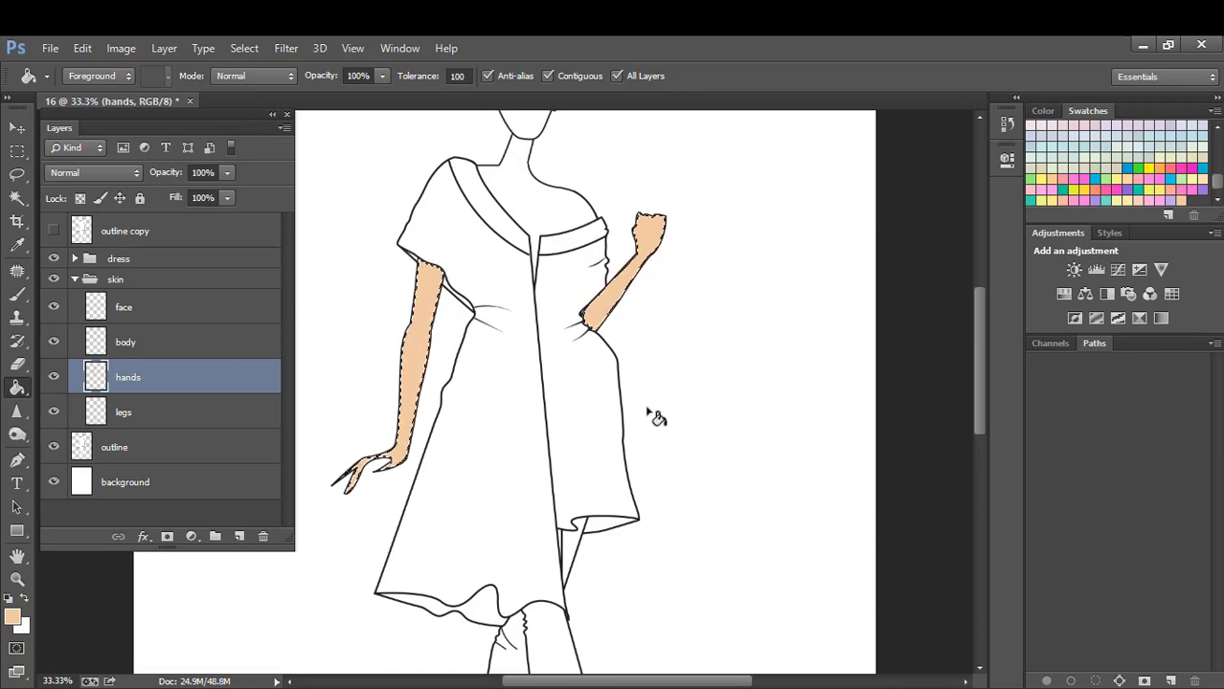
Try filling areas outside the selected arms with the Paint Bucket to test the limits of the selection.
left_click(666, 350)
left_click(822, 313)
left_click(742, 113)
left_click(579, 176)
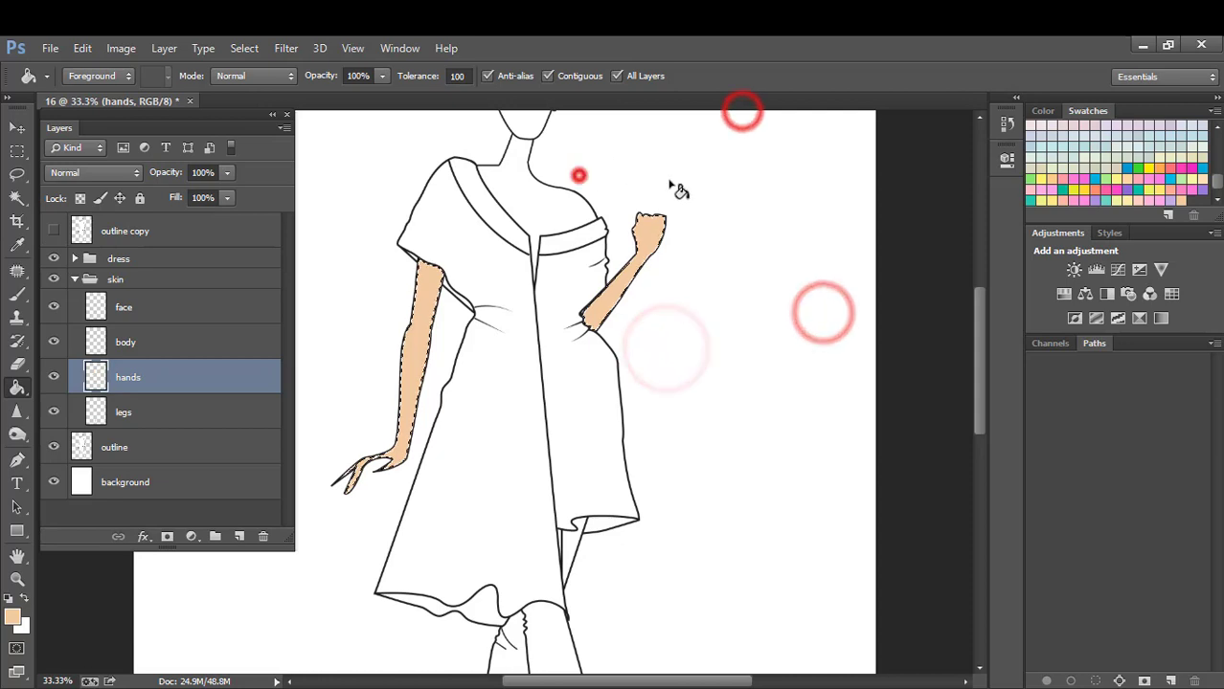
left_click(702, 173)
left_click(391, 185)
left_click(409, 332)
left_click(613, 342)
left_click(339, 342)
left_click(656, 426)
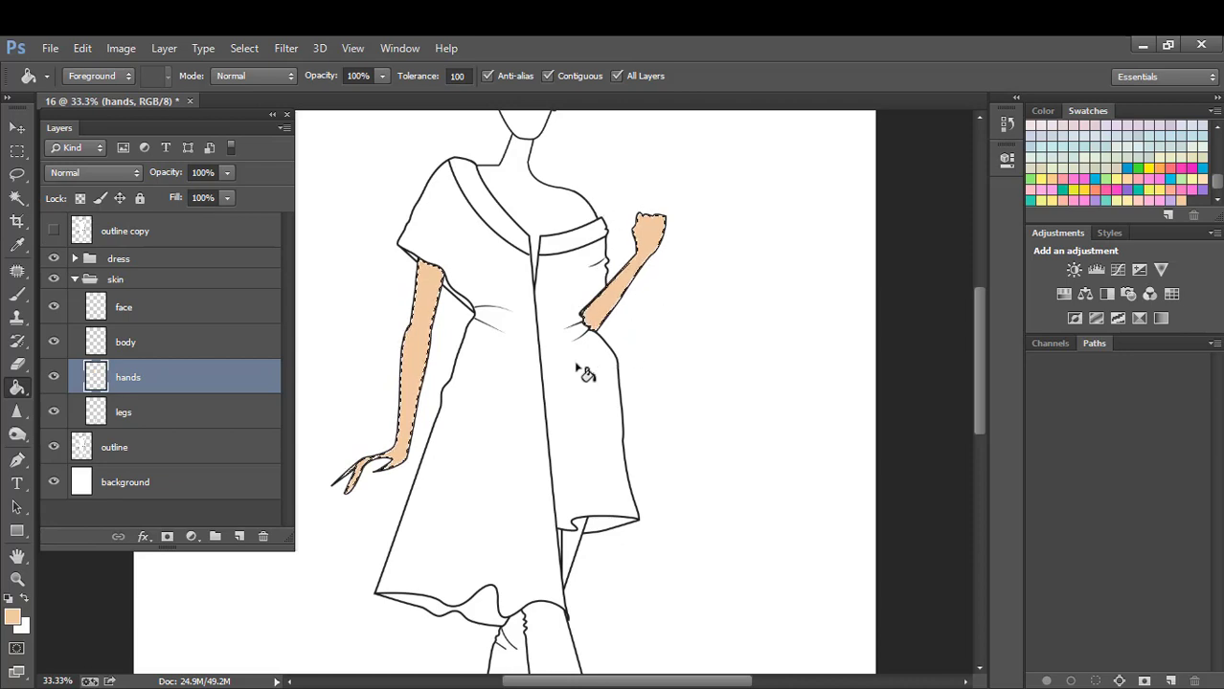
scroll(787, 228, "up", 5)
left_click(779, 224)
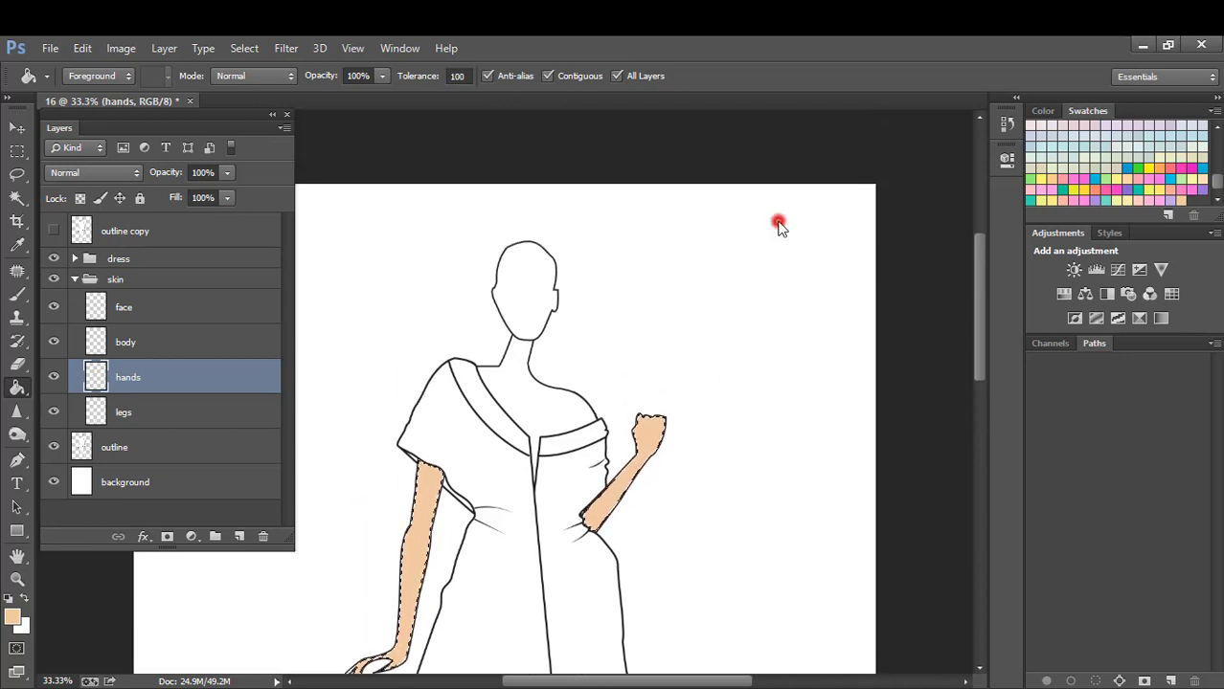
left_click(427, 225)
scroll(697, 290, "down", 5)
left_click(689, 279)
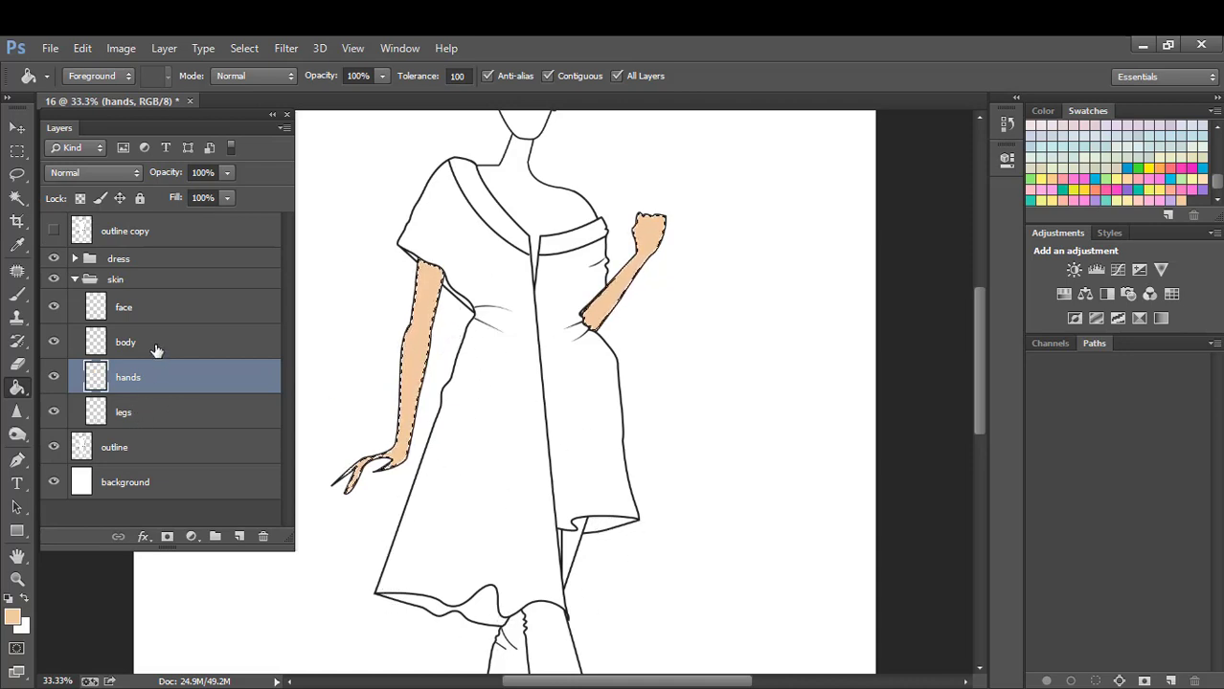
Fill the neck and chest on the body layer and the head on the face layer with the peach foreground colour.
left_click(123, 343)
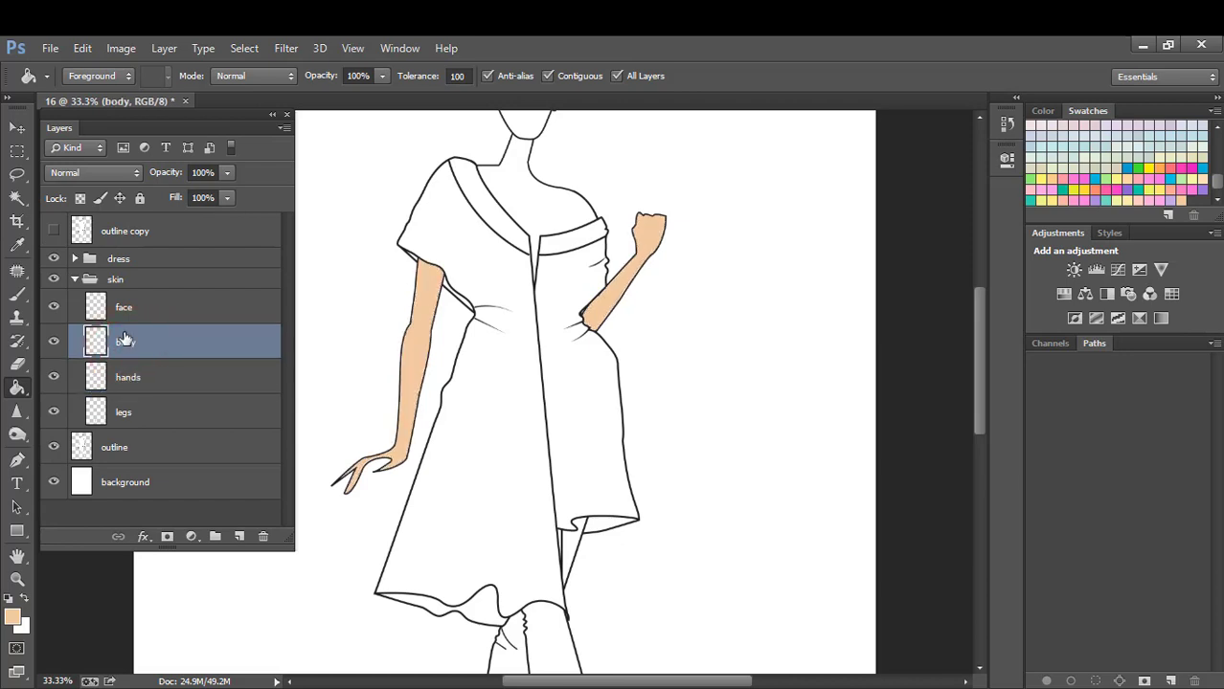
scroll(761, 305, "up", 2)
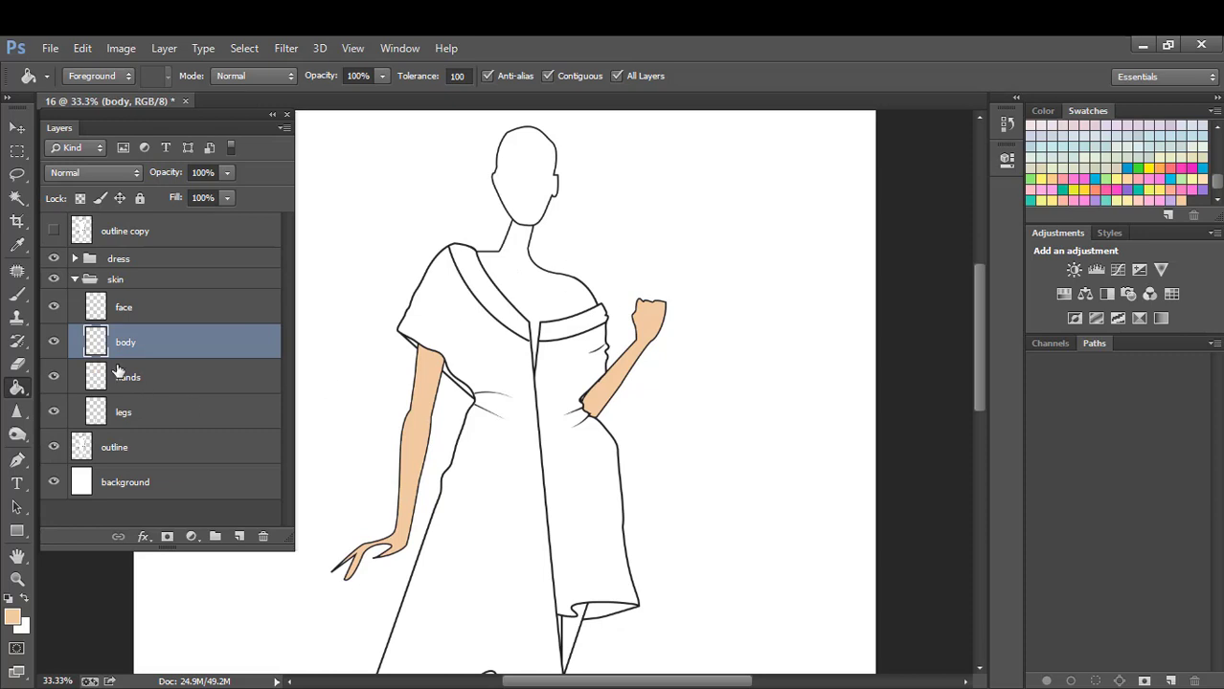
left_click(548, 292)
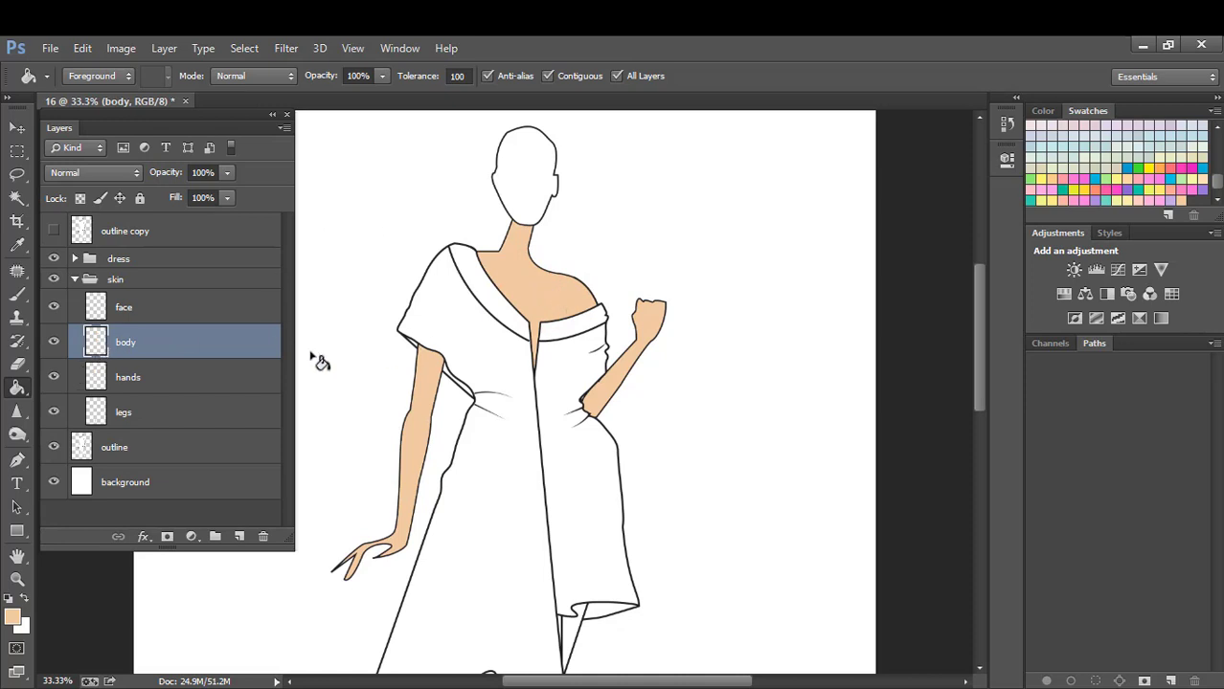
left_click(151, 308)
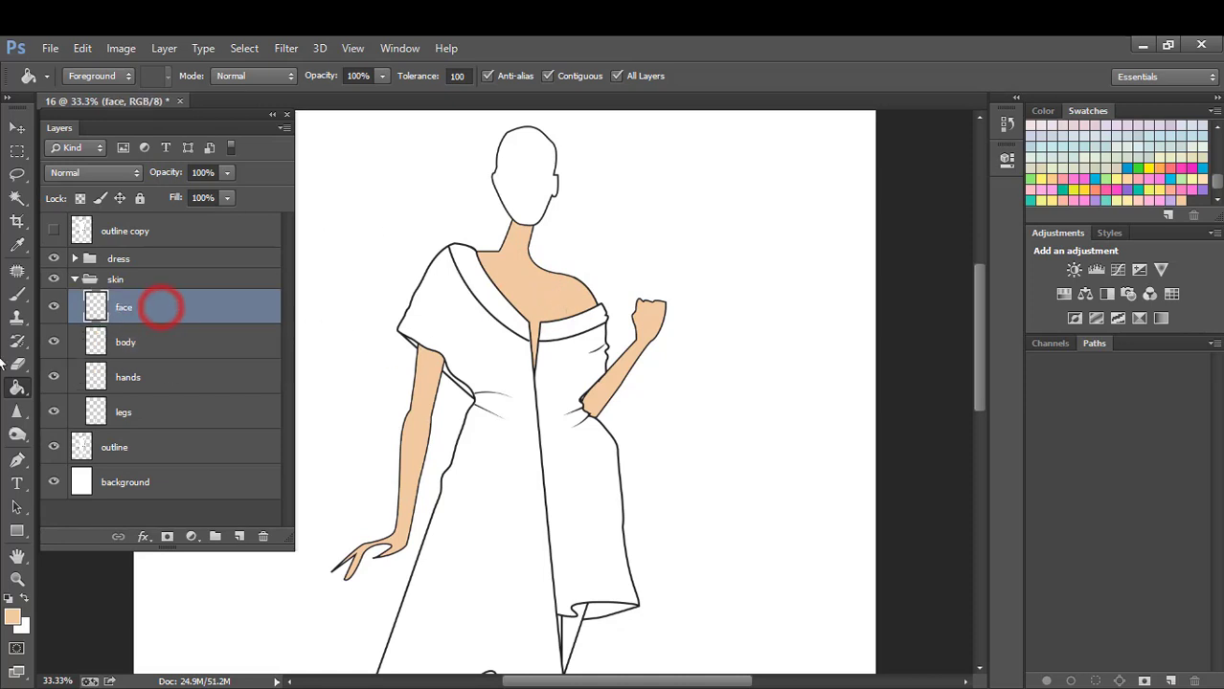
left_click(524, 175)
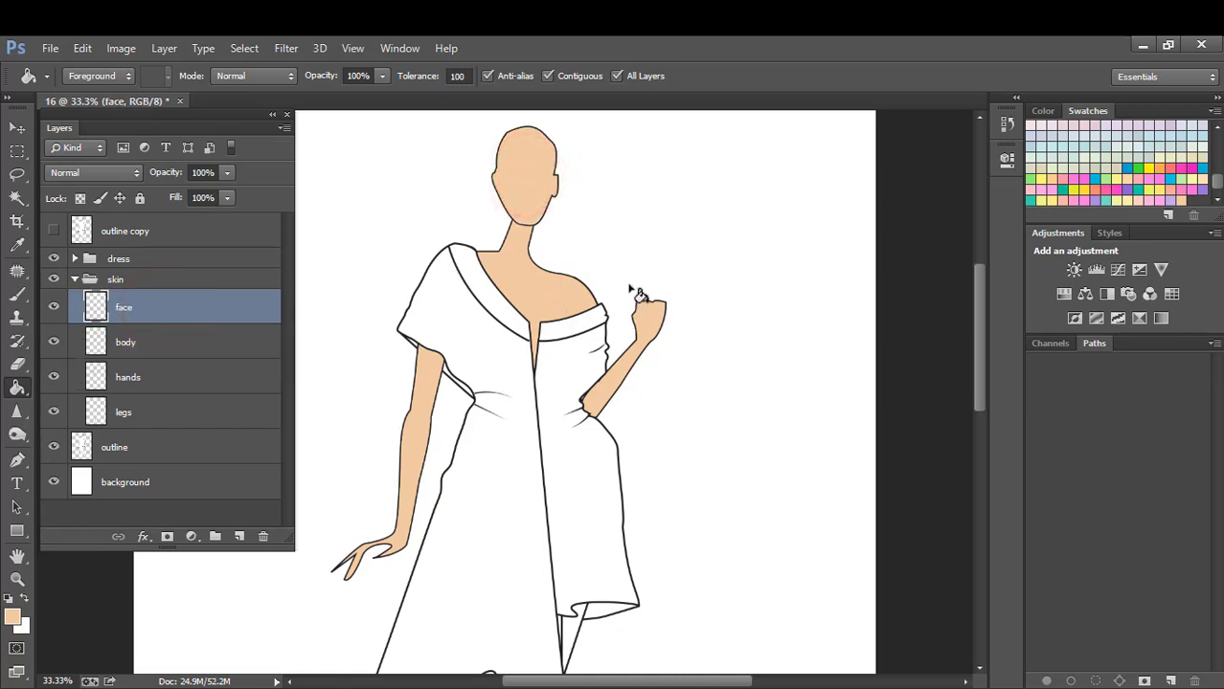
View the whole figure and toggle the skin group's visibility off and on to check the filled skin areas.
scroll(458, 397, "down", 2)
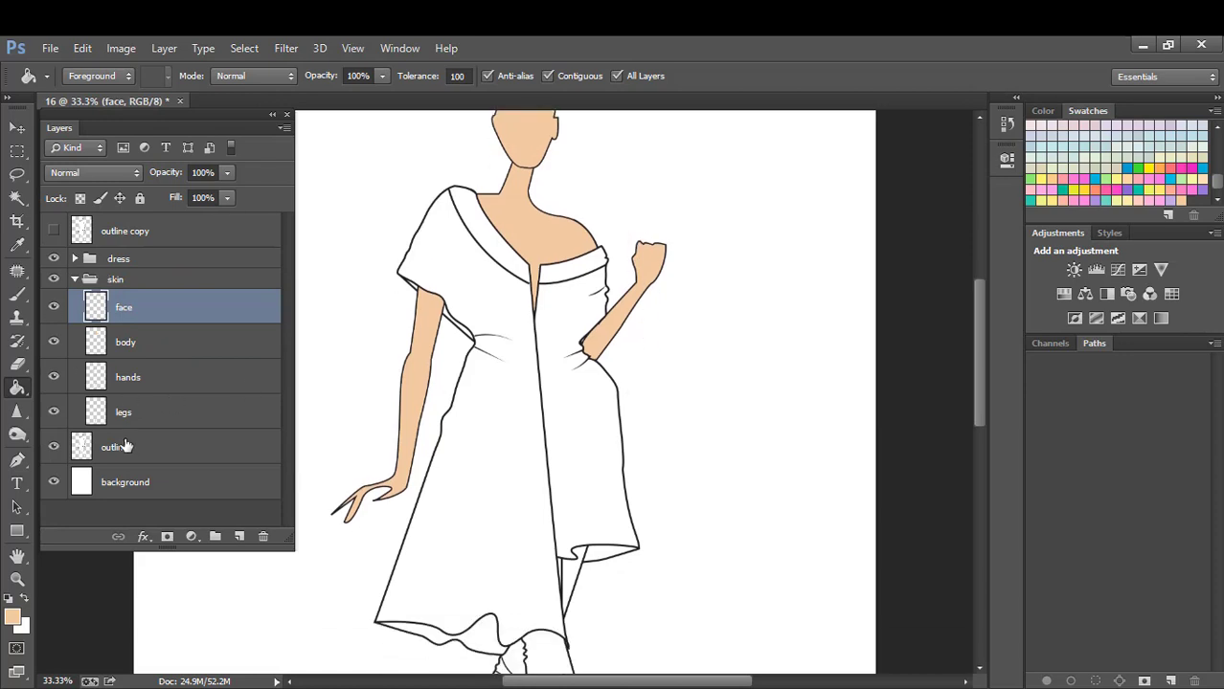
scroll(702, 354, "down", 2)
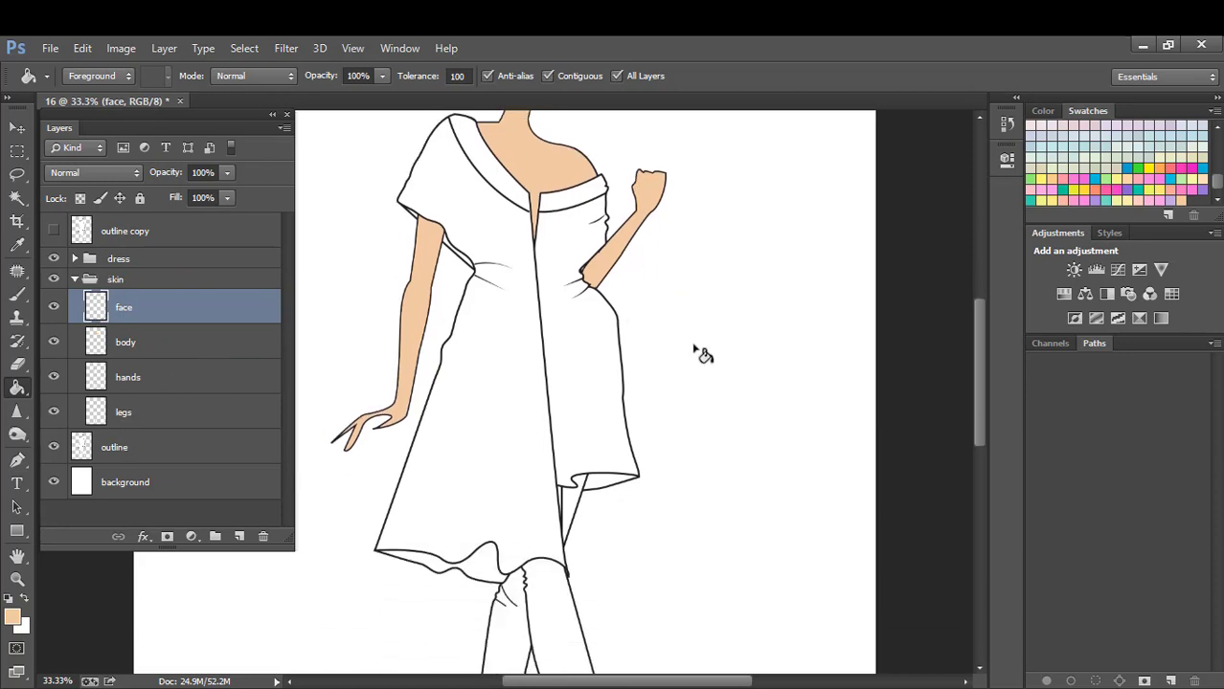
key("ctrl+minus")
key("ctrl+minus")
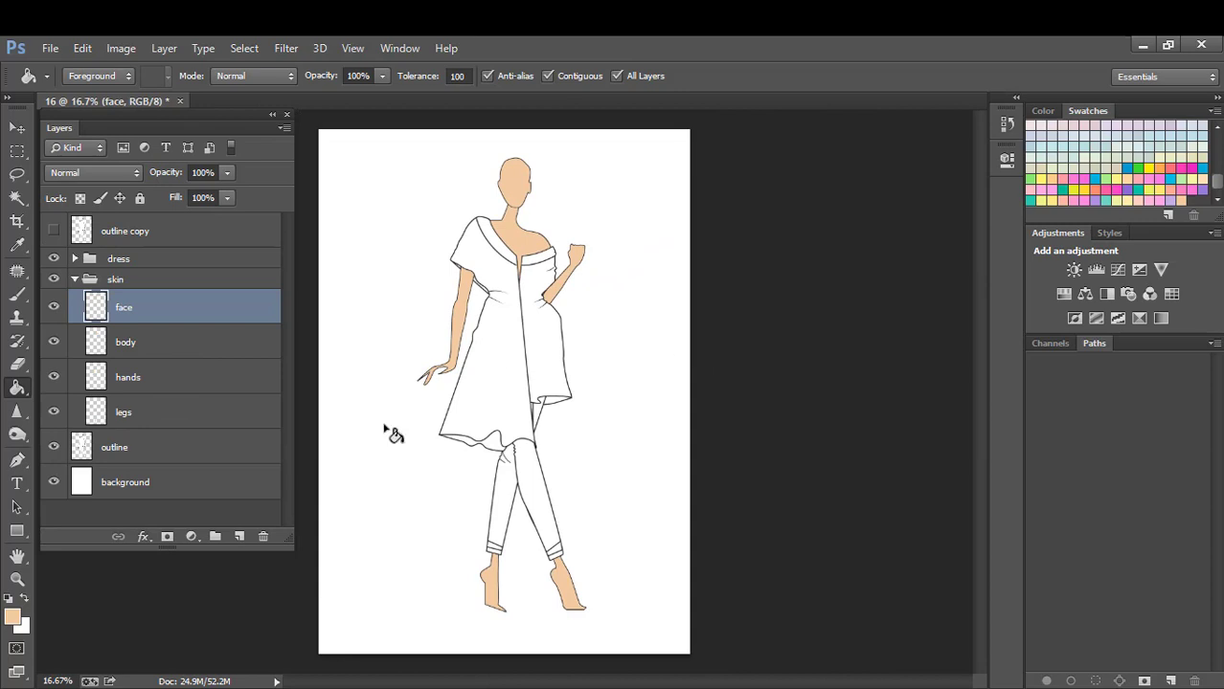
left_click(53, 278)
left_click(54, 278)
left_click(54, 278)
left_click(54, 278)
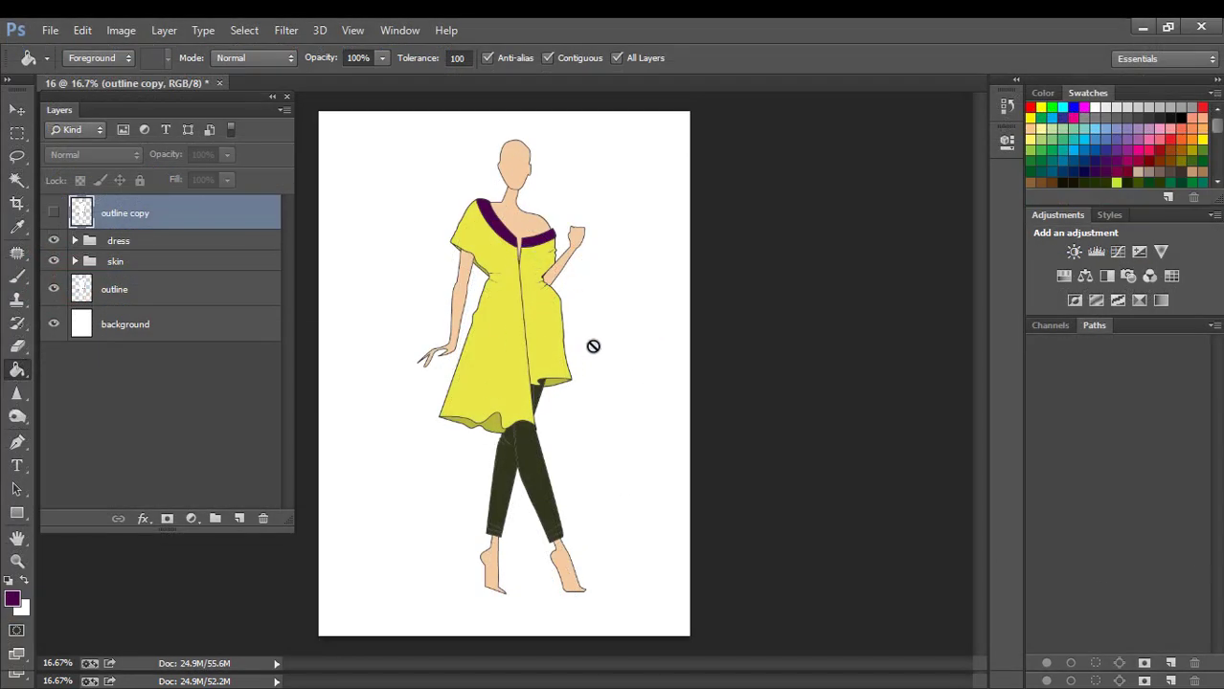
Check the dress group's contents by hiding and reshowing its pants, dress front, collar and dress back layers, then collapse the group.
left_click(114, 242)
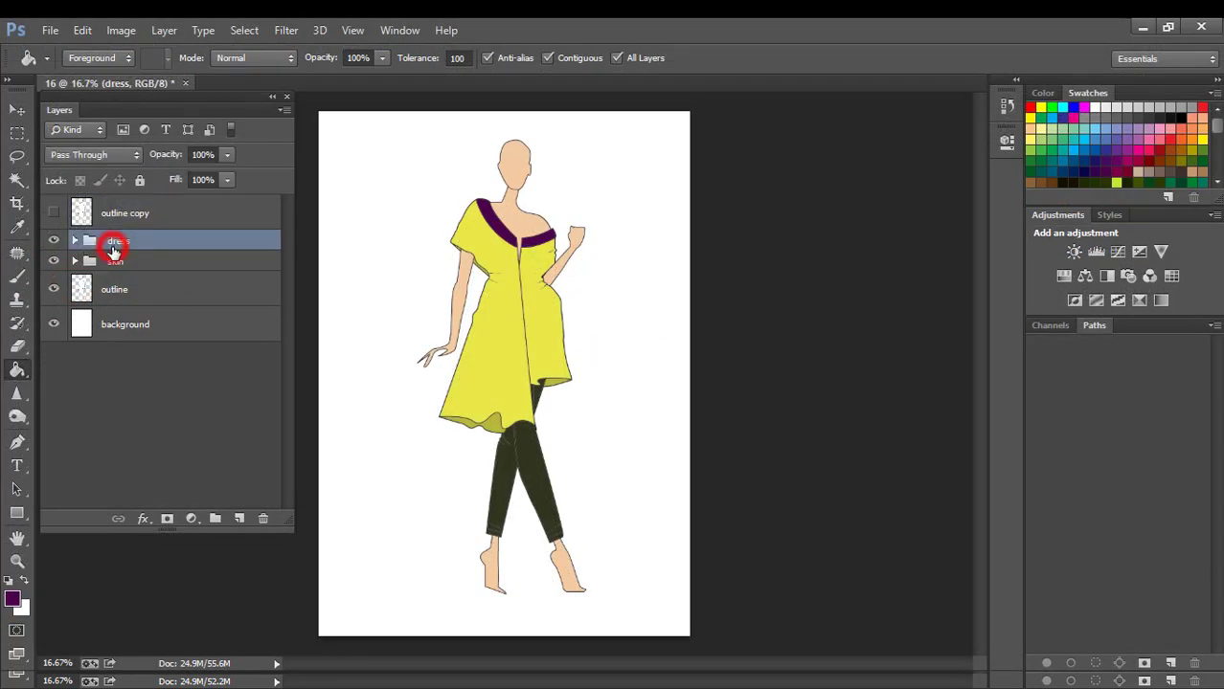
left_click(74, 240)
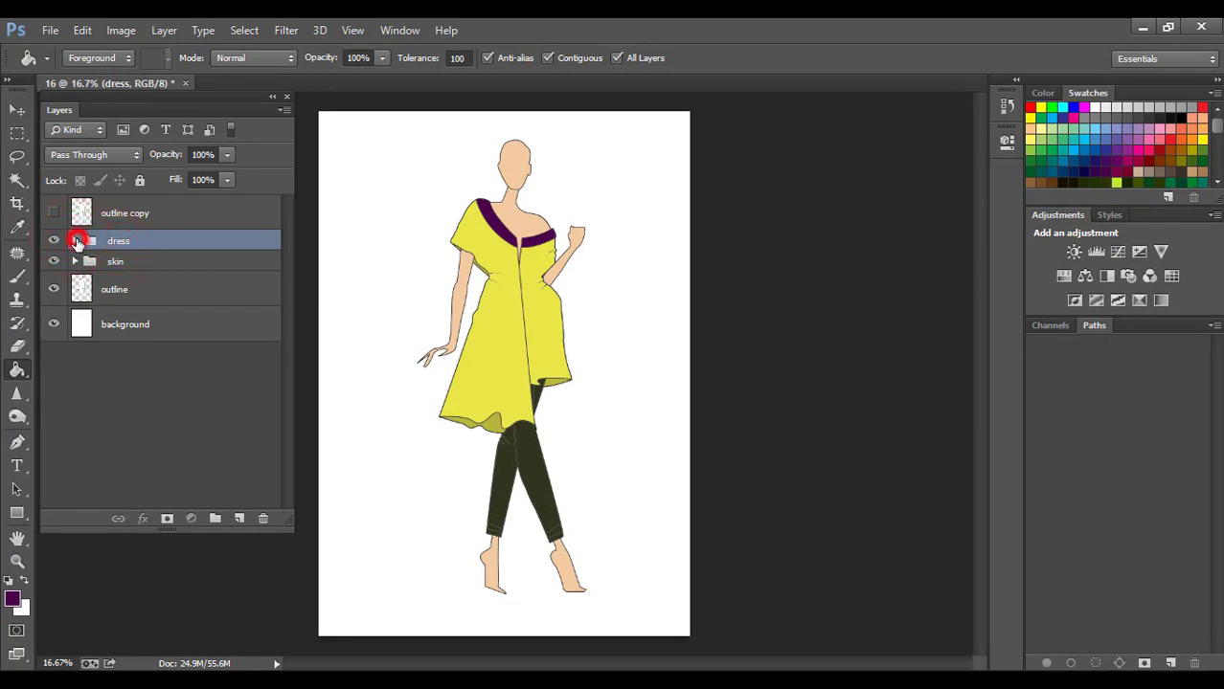
left_click(120, 344)
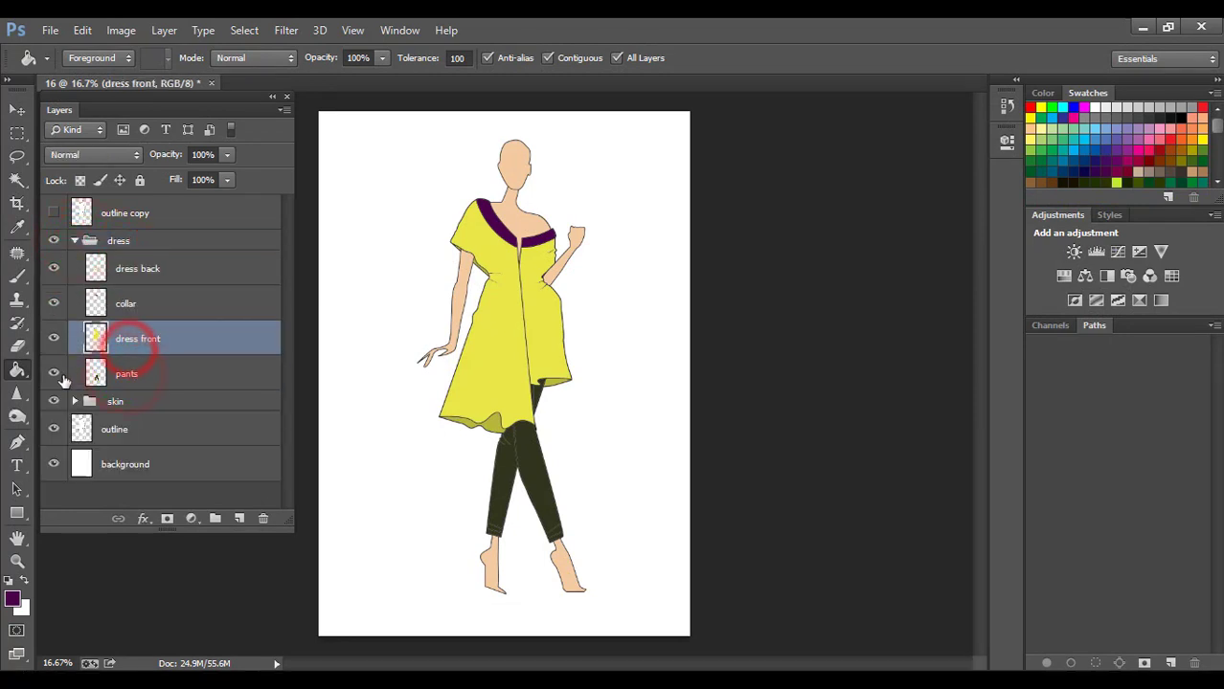
left_click(57, 378)
left_click(57, 378)
left_click(55, 338)
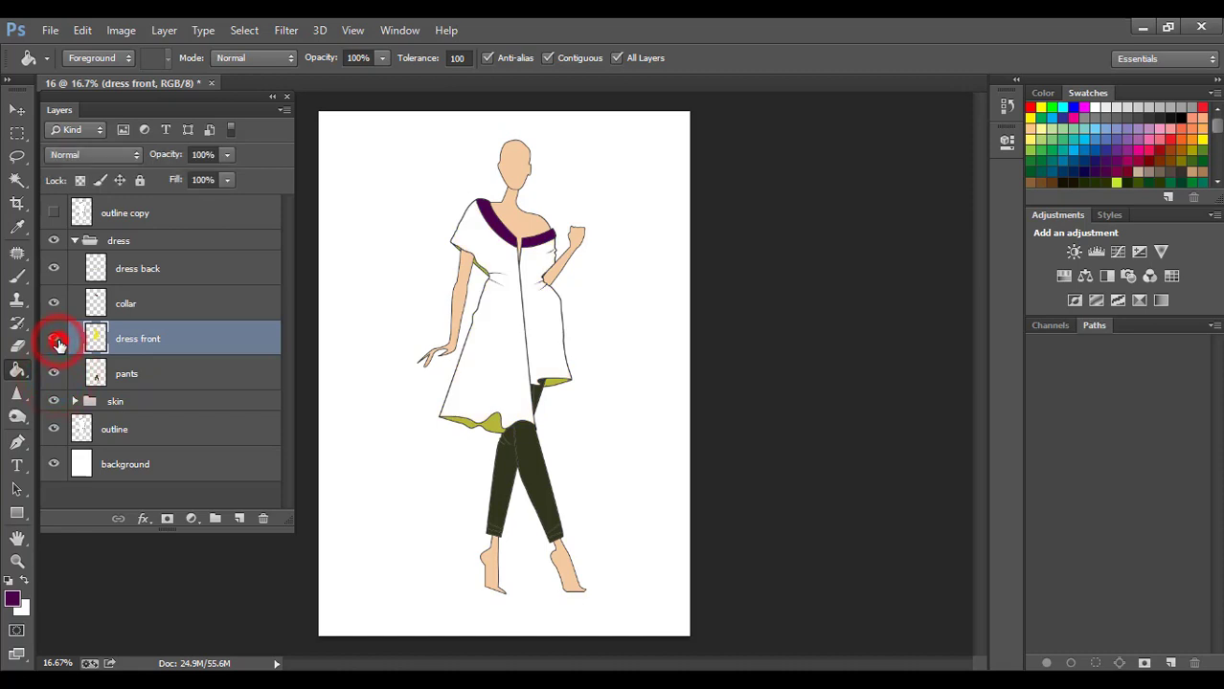
left_click(55, 338)
left_click(53, 303)
left_click(54, 303)
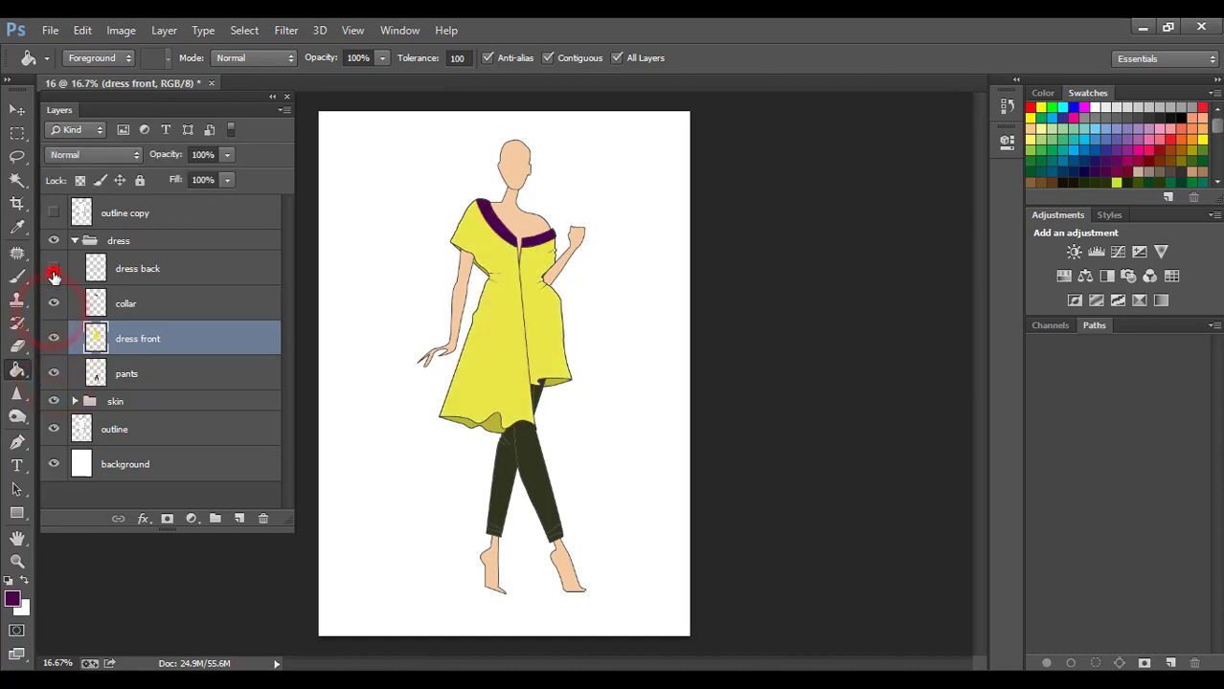
left_click(54, 270)
left_click(54, 270)
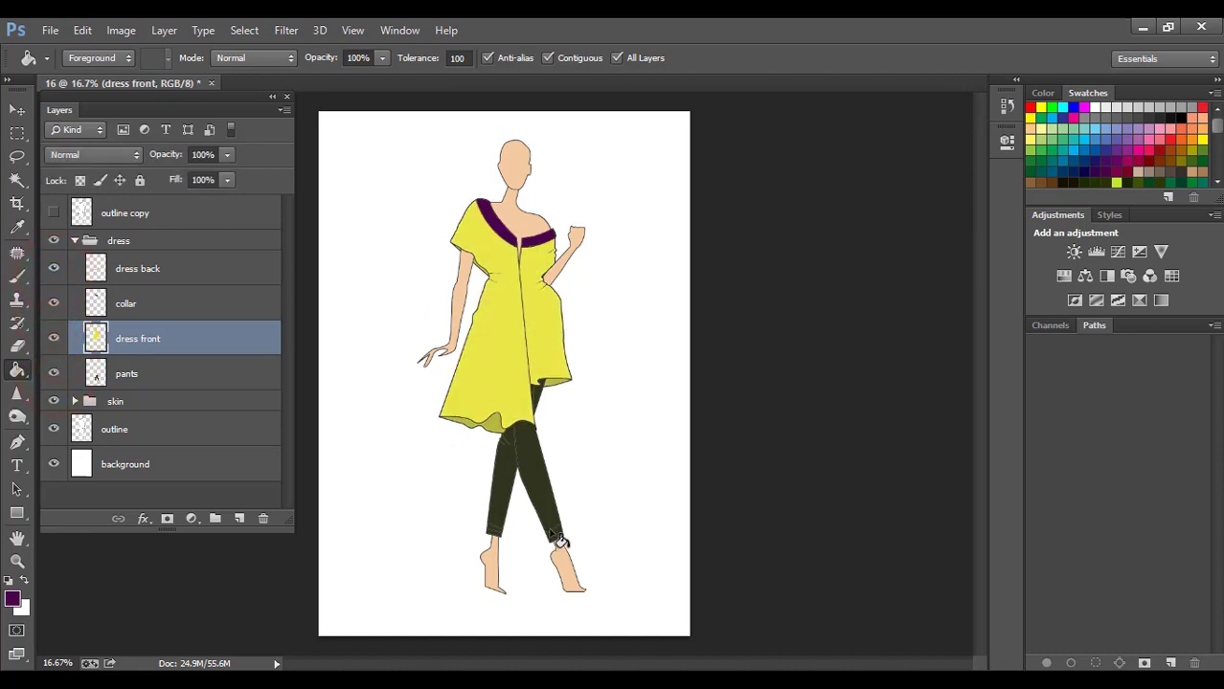
key("v")
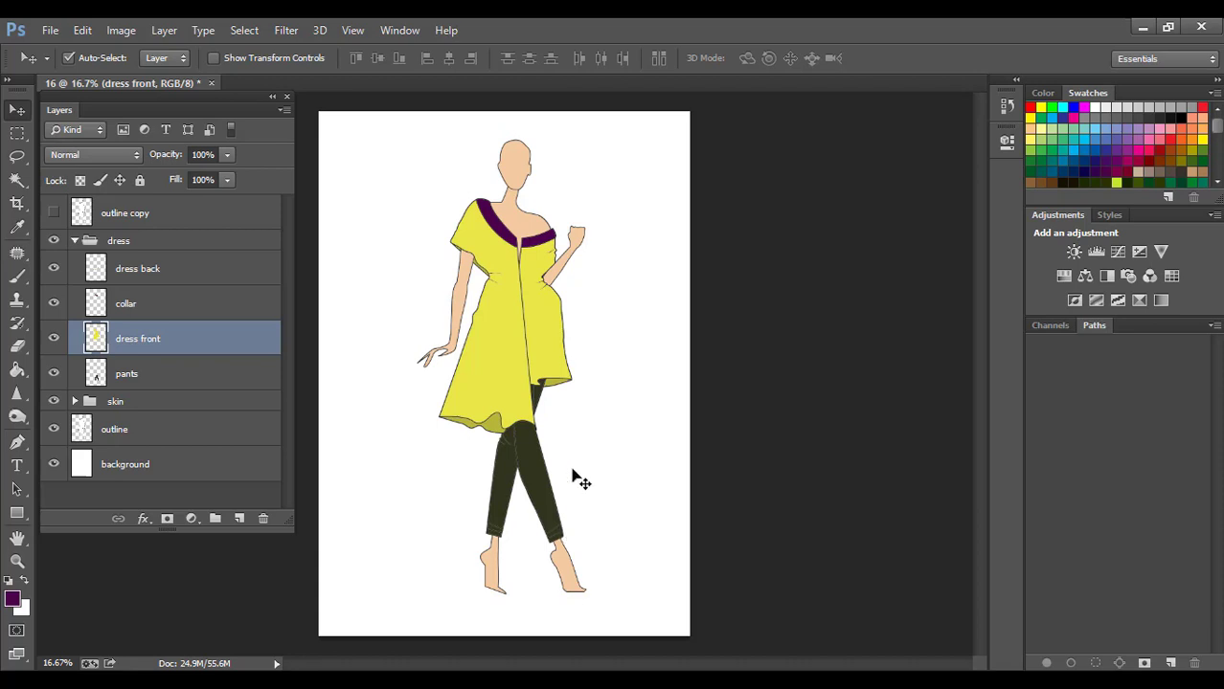
left_click(75, 240)
Make the hidden outline copy layer at the top of the layer stack visible.
left_click(142, 216)
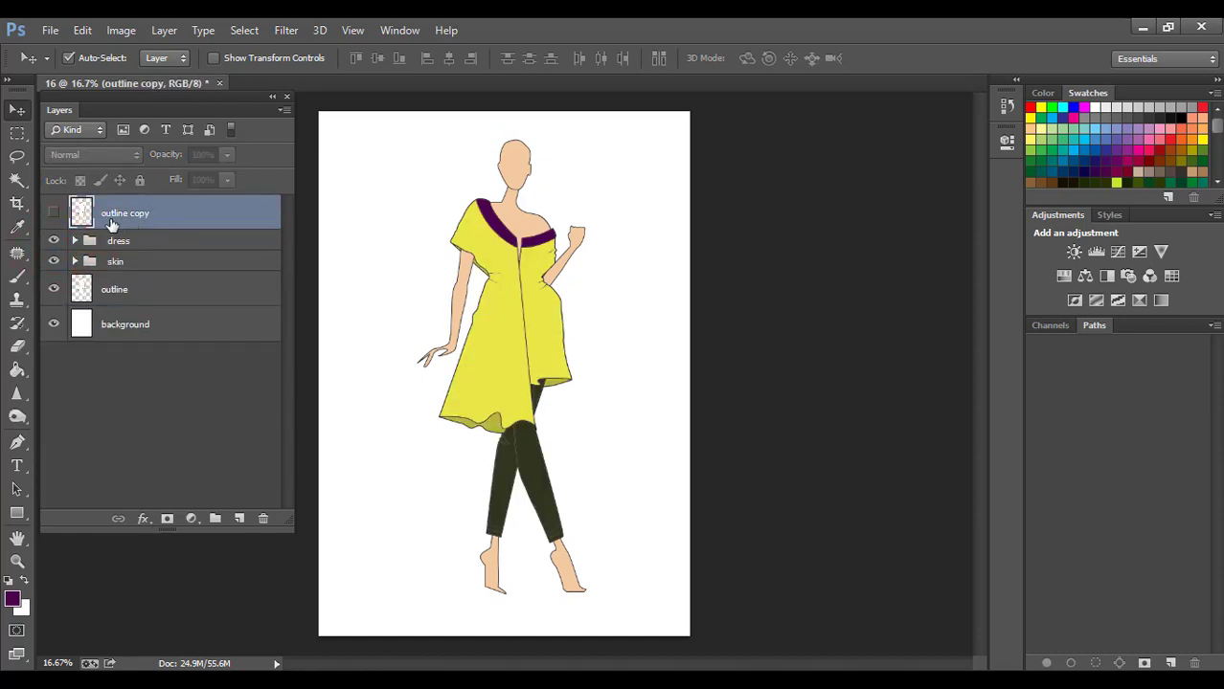
left_click(97, 293)
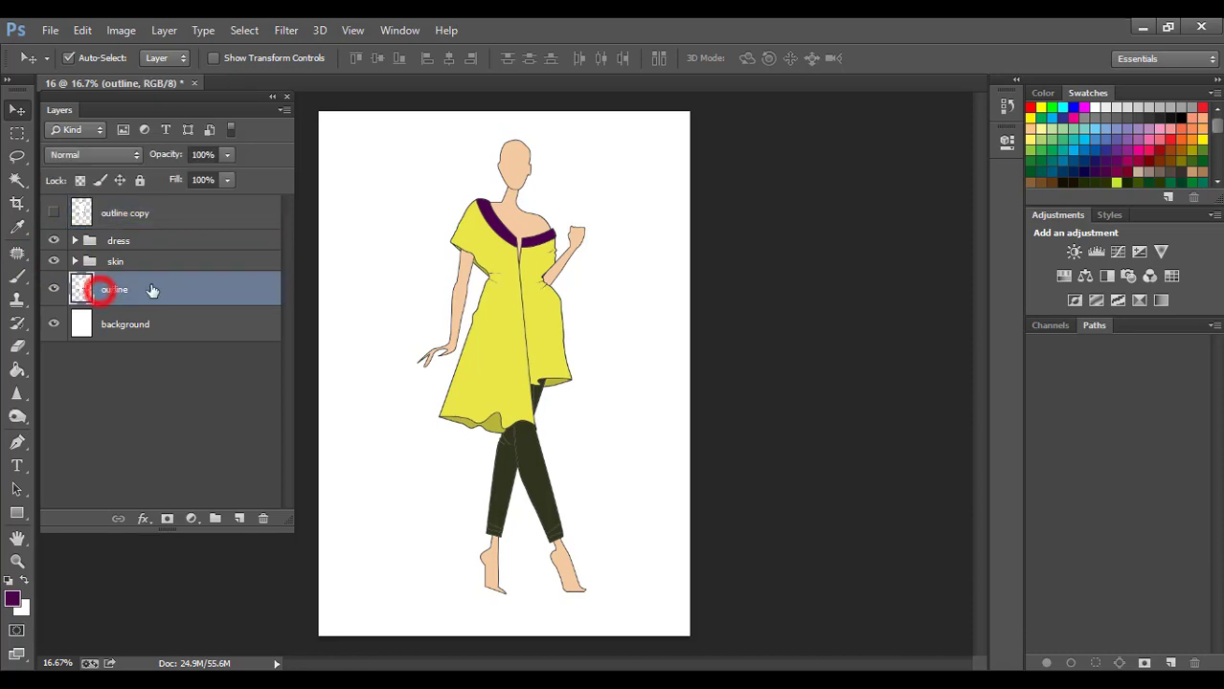
left_click(134, 214)
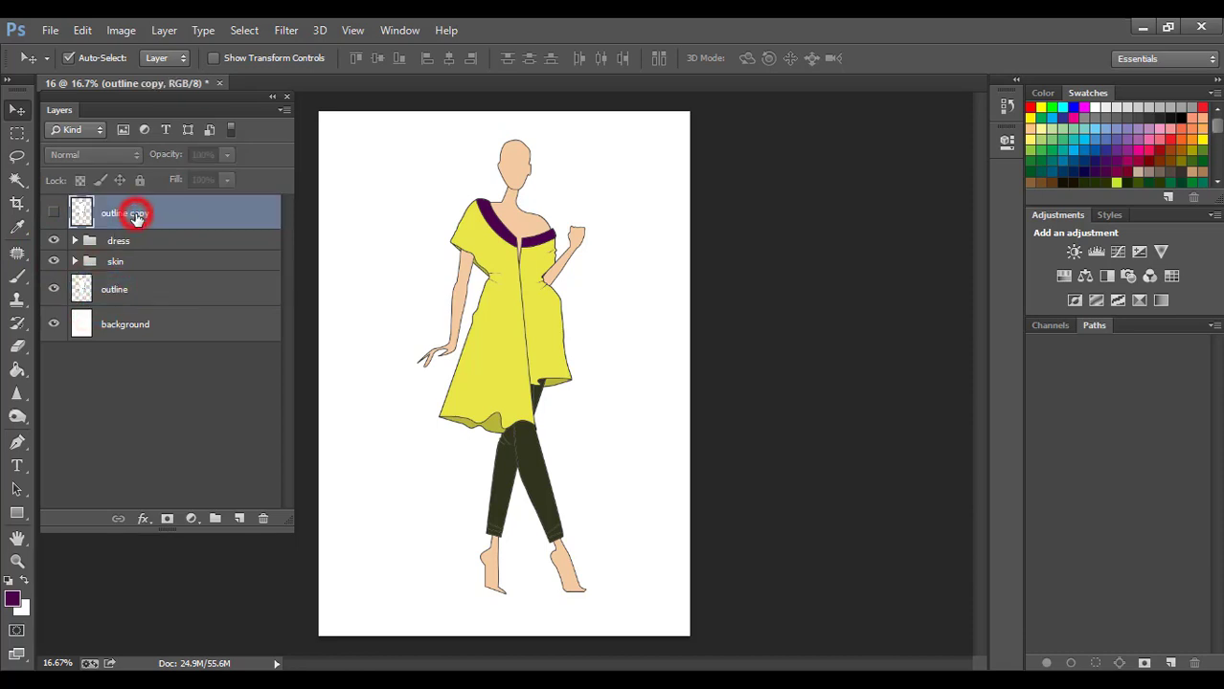
left_click(55, 215)
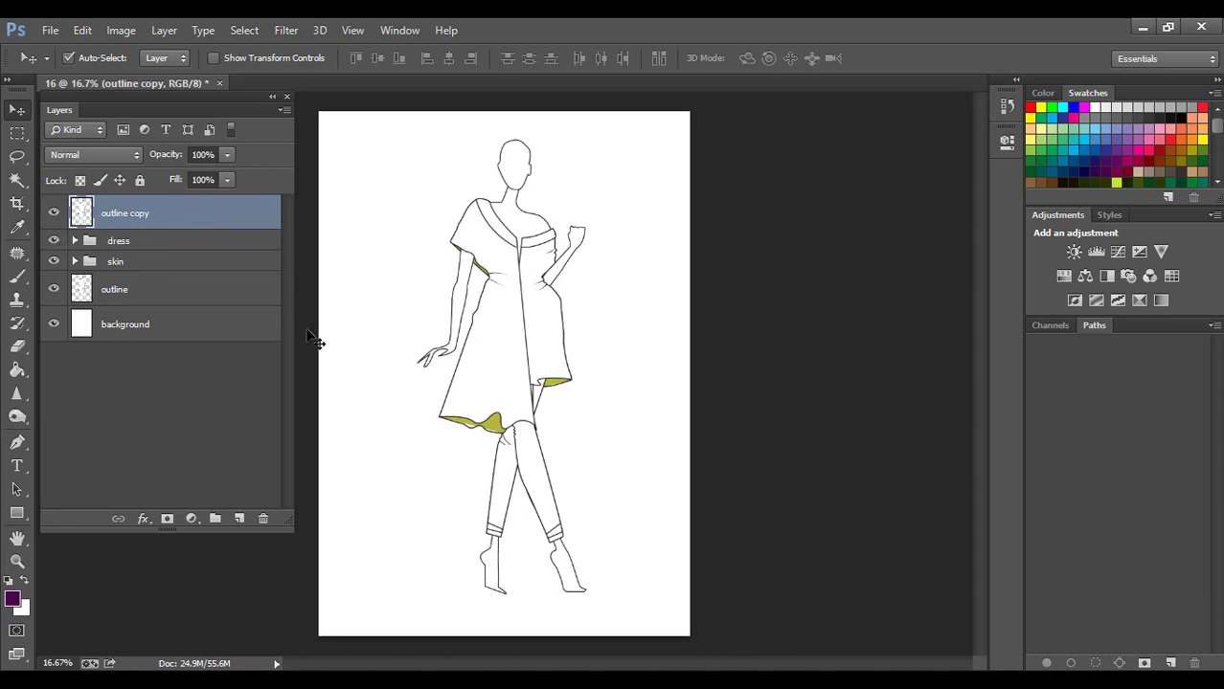
Toggle the outline copy layer off and on to compare the figure with and without it over the dress and skin groups.
left_click(105, 261)
left_click(101, 241)
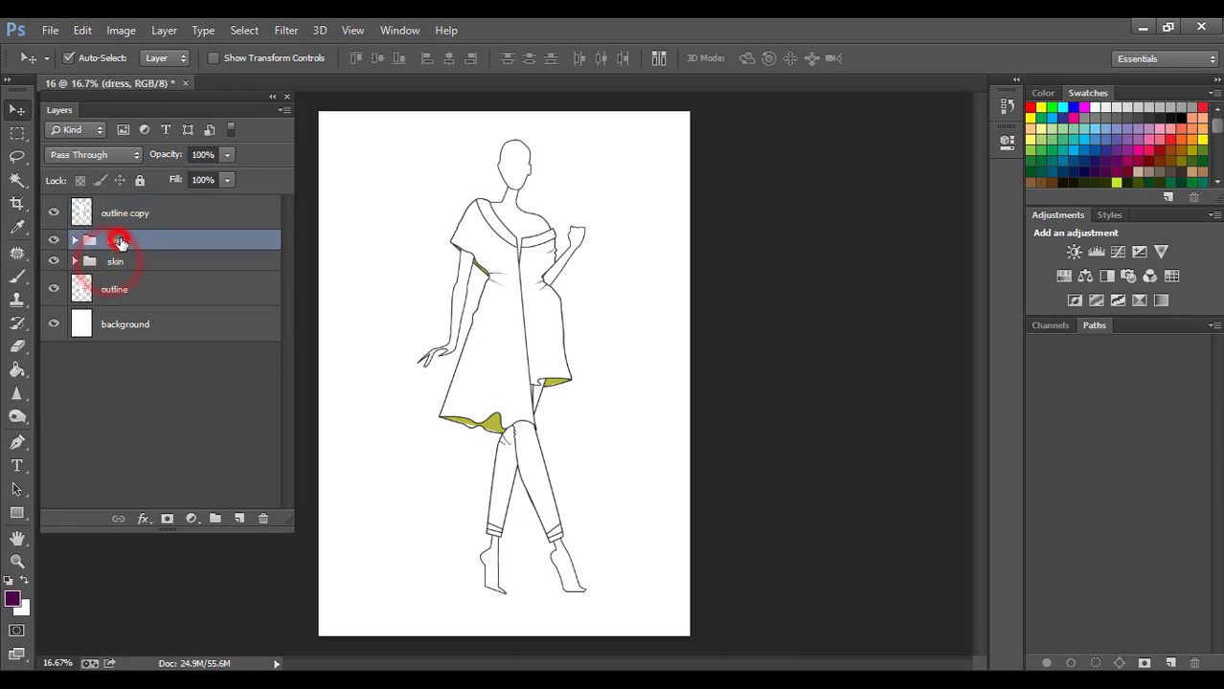
left_click(131, 218)
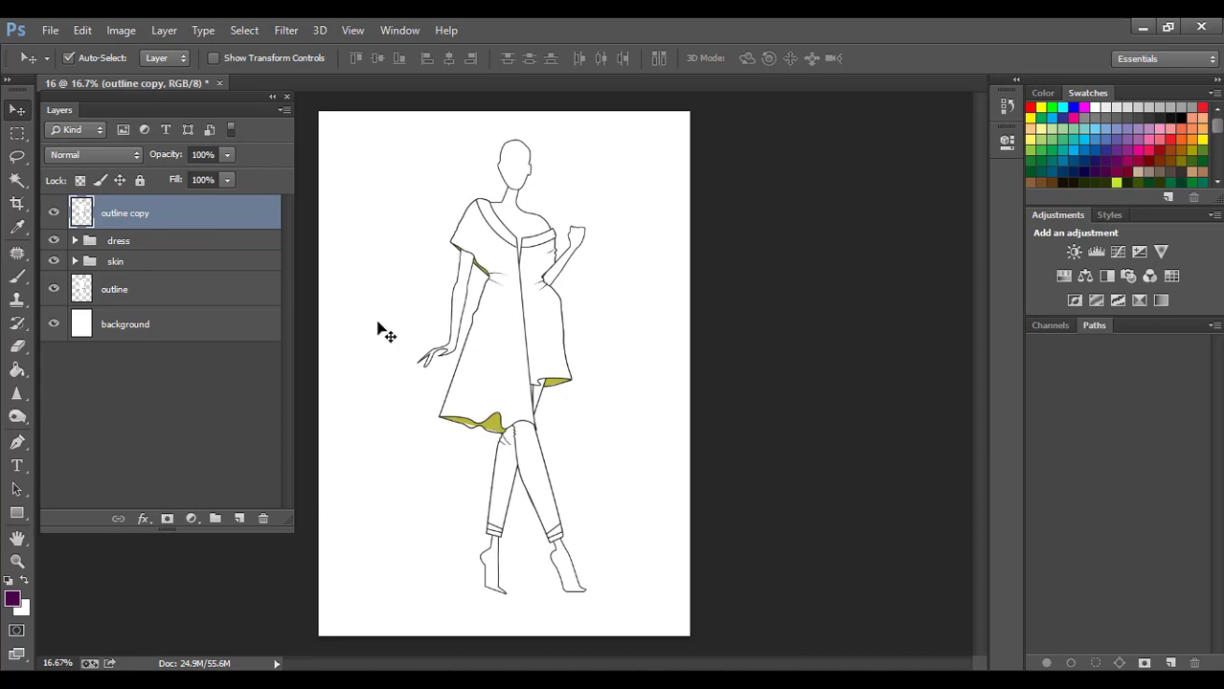
left_click(140, 218)
left_click(53, 214)
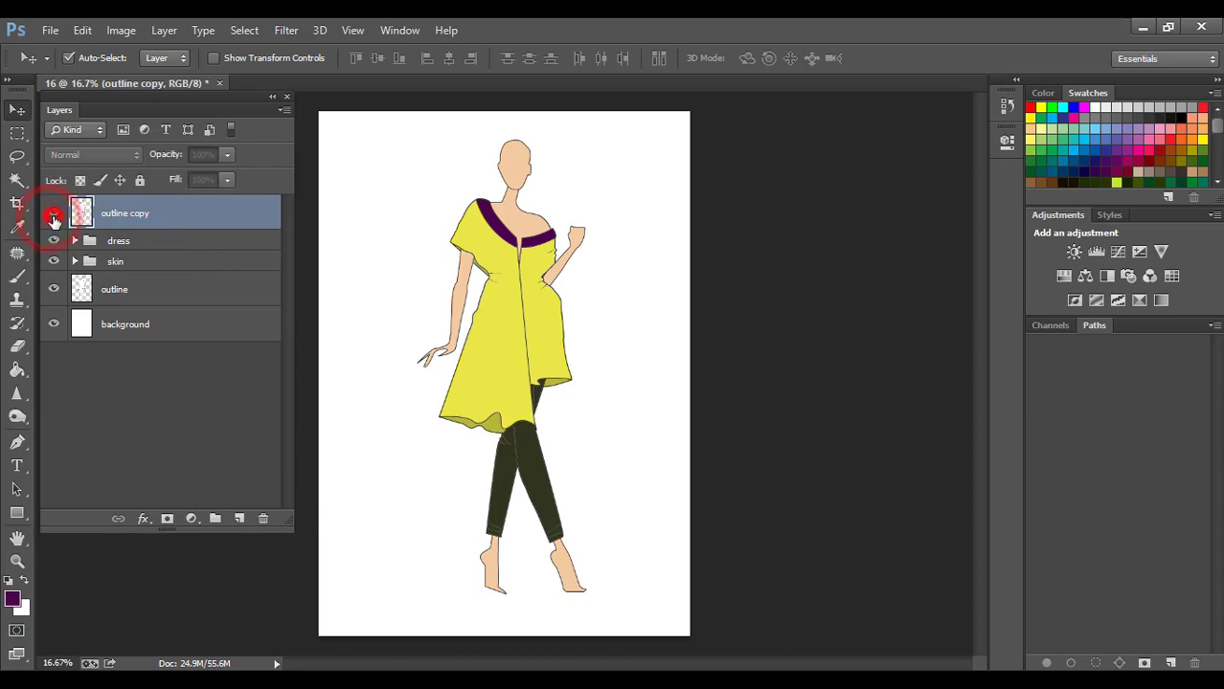
left_click(53, 215)
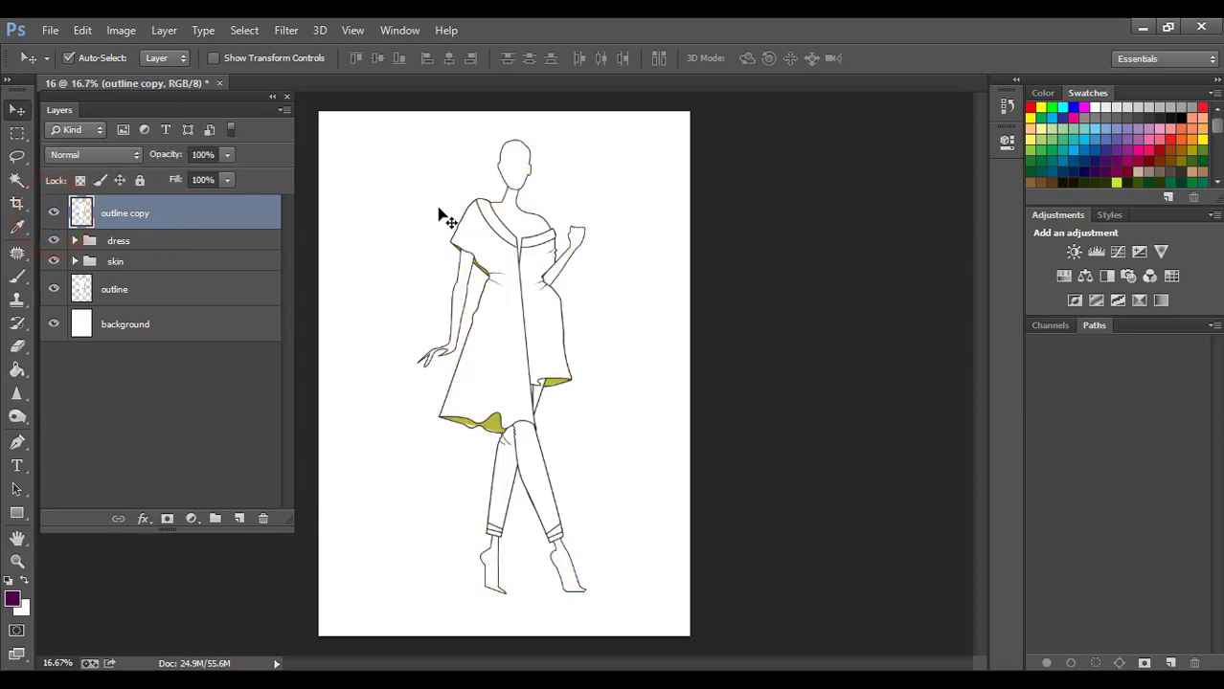
Set the blend mode of the outline copy layer to Multiply.
left_click(81, 213)
left_click(116, 212)
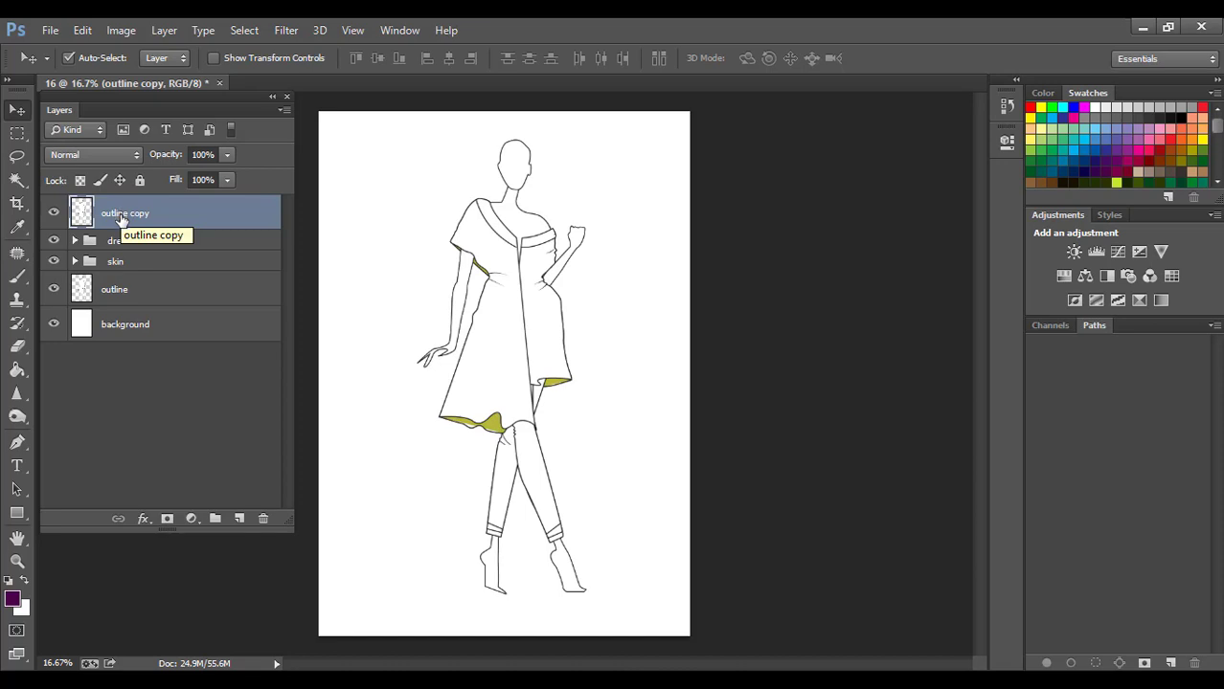
left_click(65, 157)
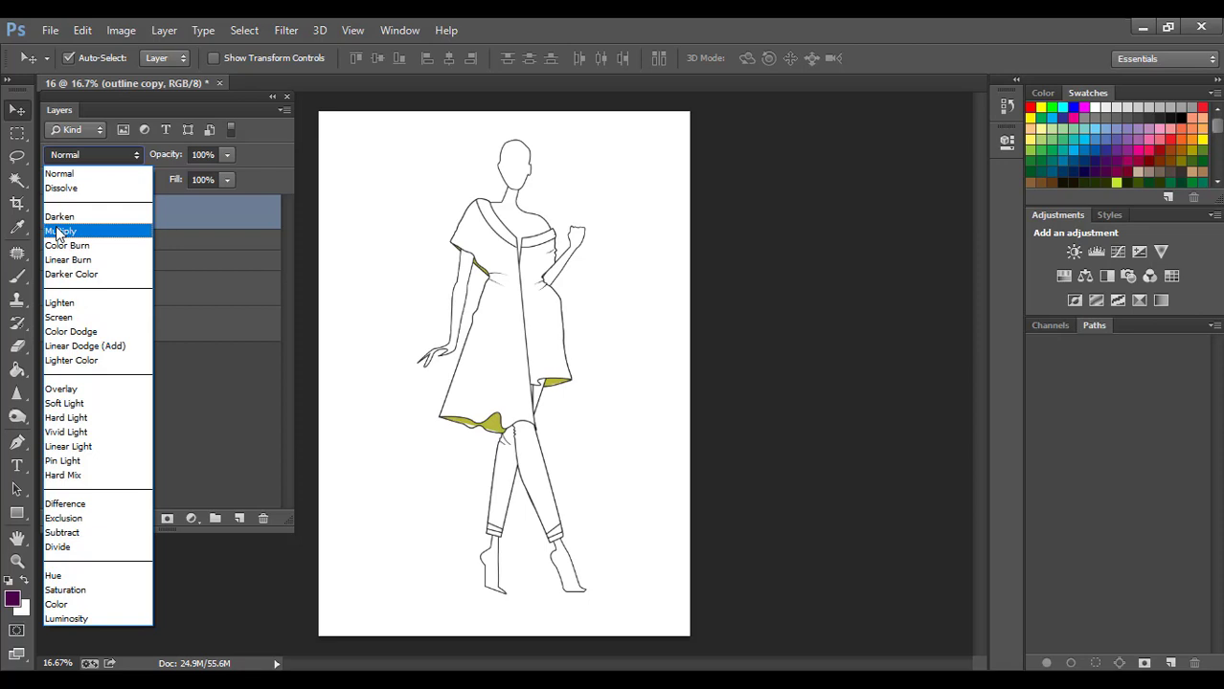
left_click(58, 231)
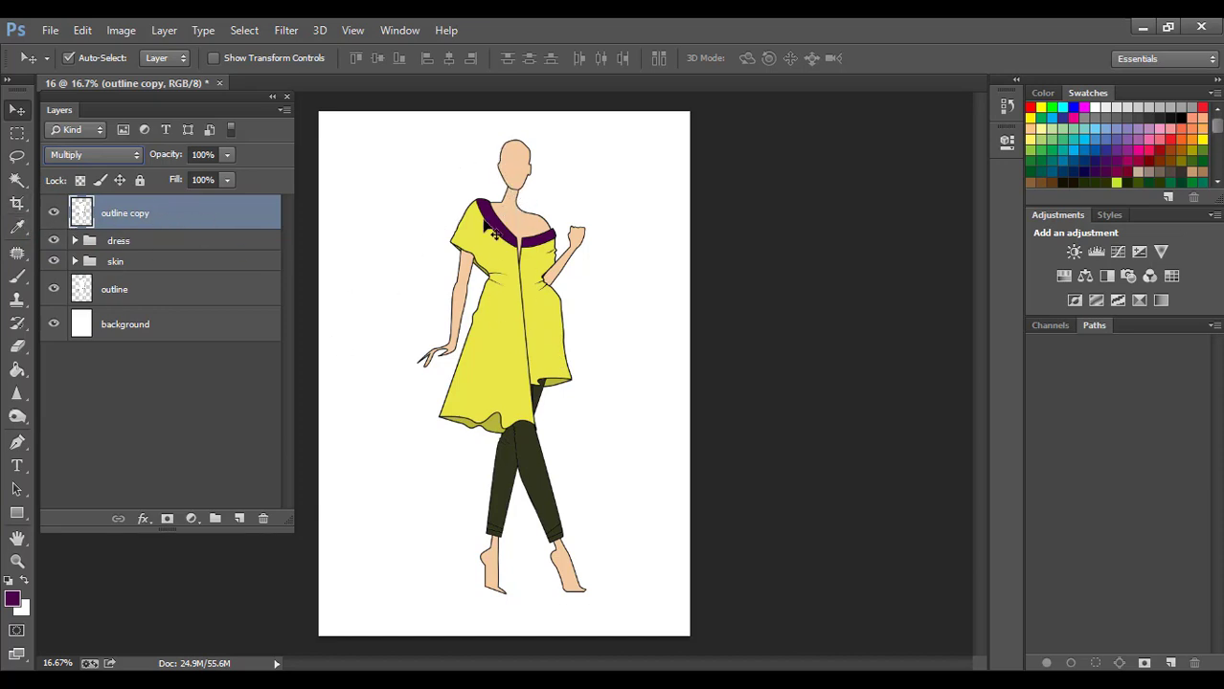
Compare the figure's line work with the outline copy layer hidden and shown, both in full view and close up.
left_click(53, 214)
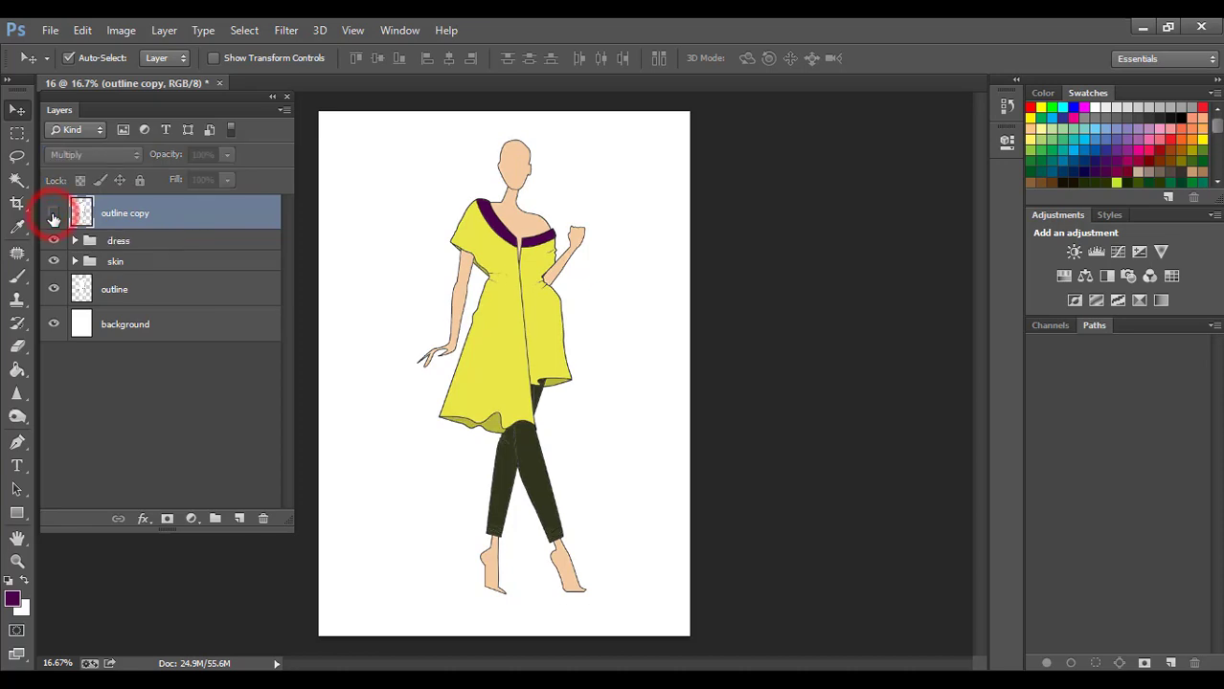
left_click(52, 214)
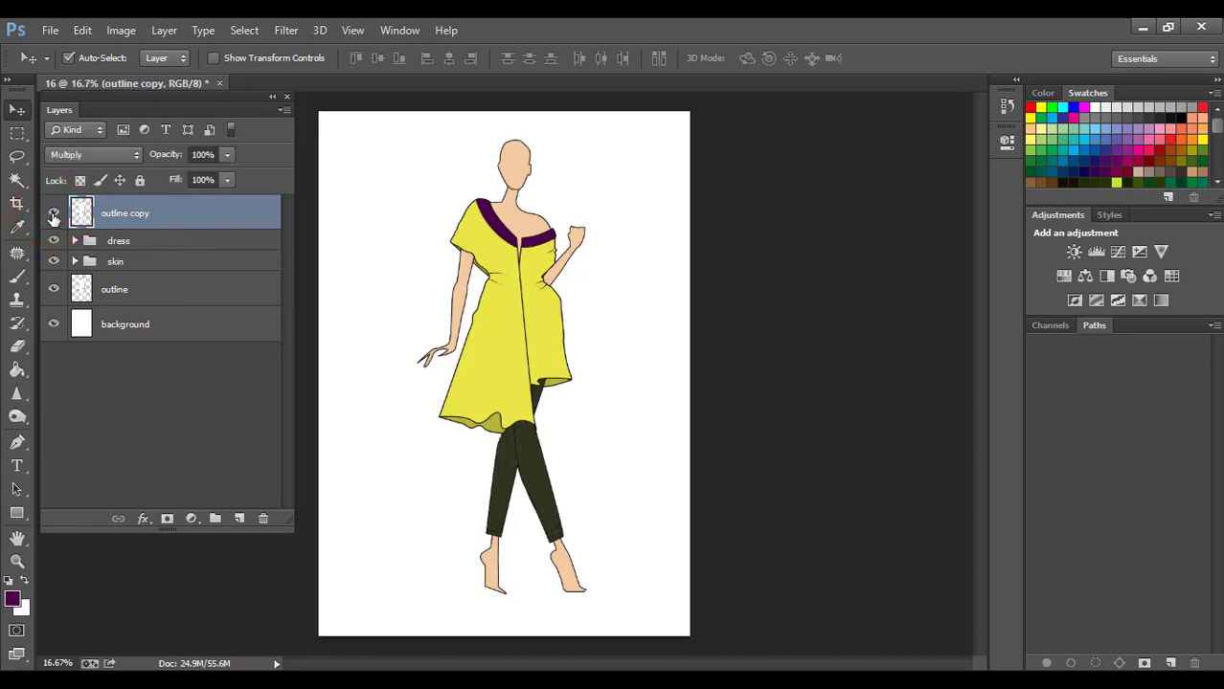
key("ctrl+plus")
key("ctrl+plus")
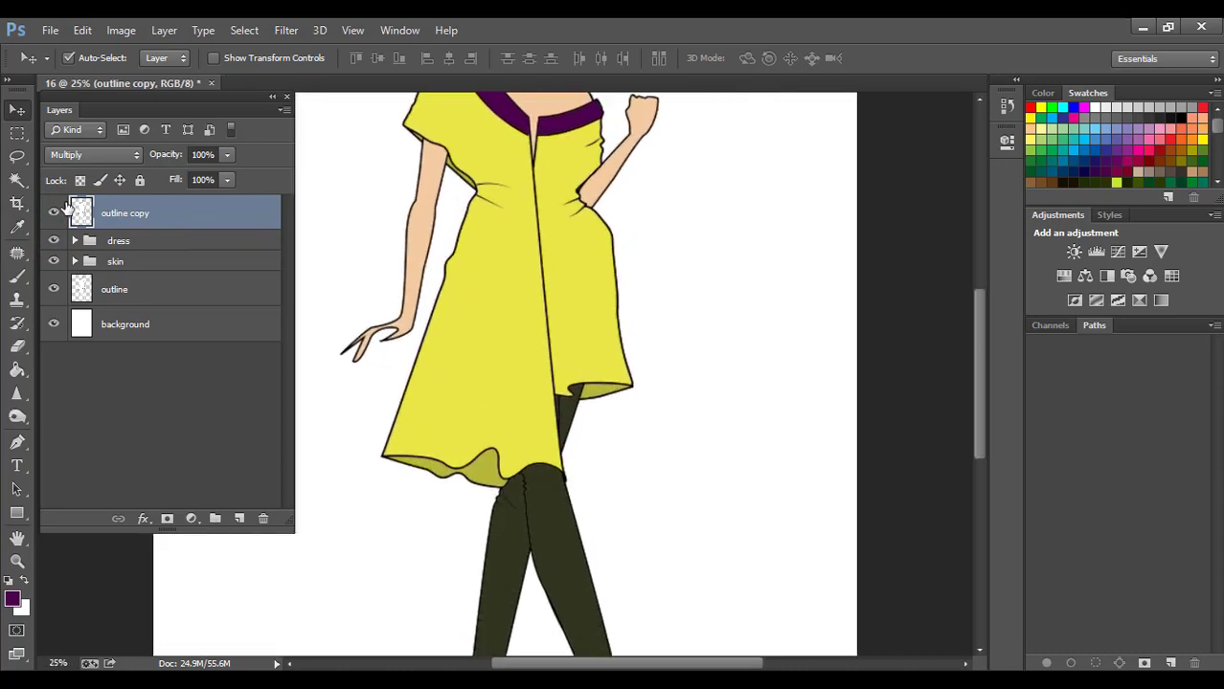
left_click(52, 215)
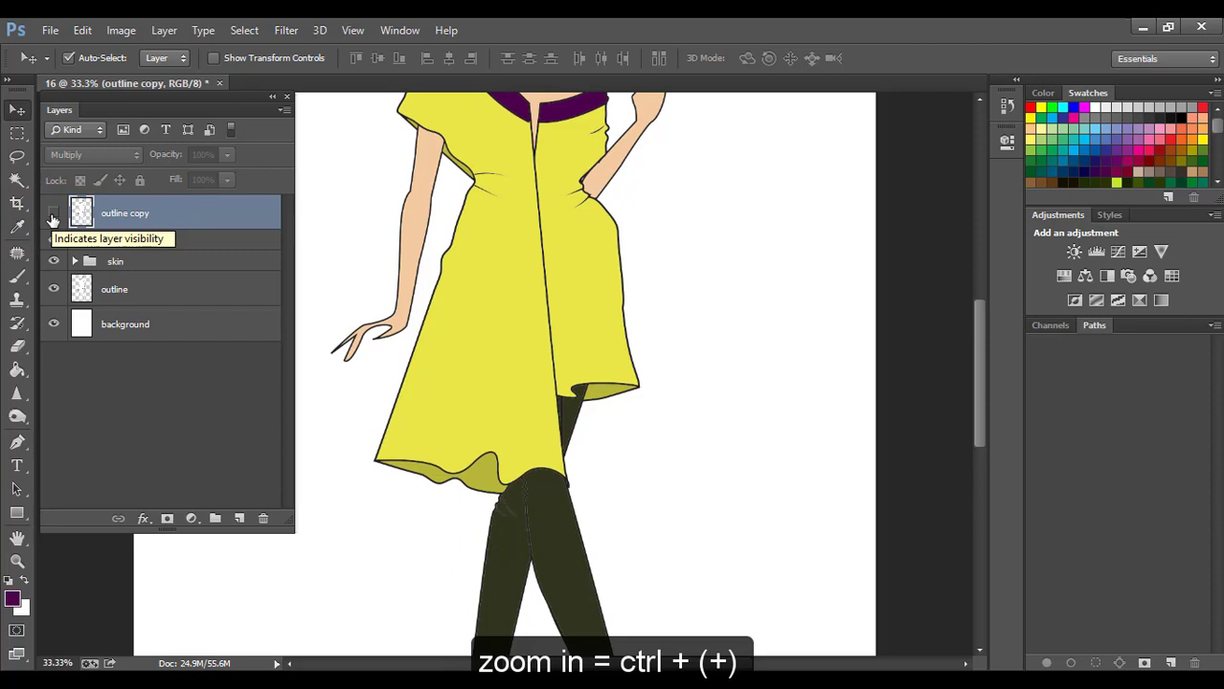
left_click(52, 213)
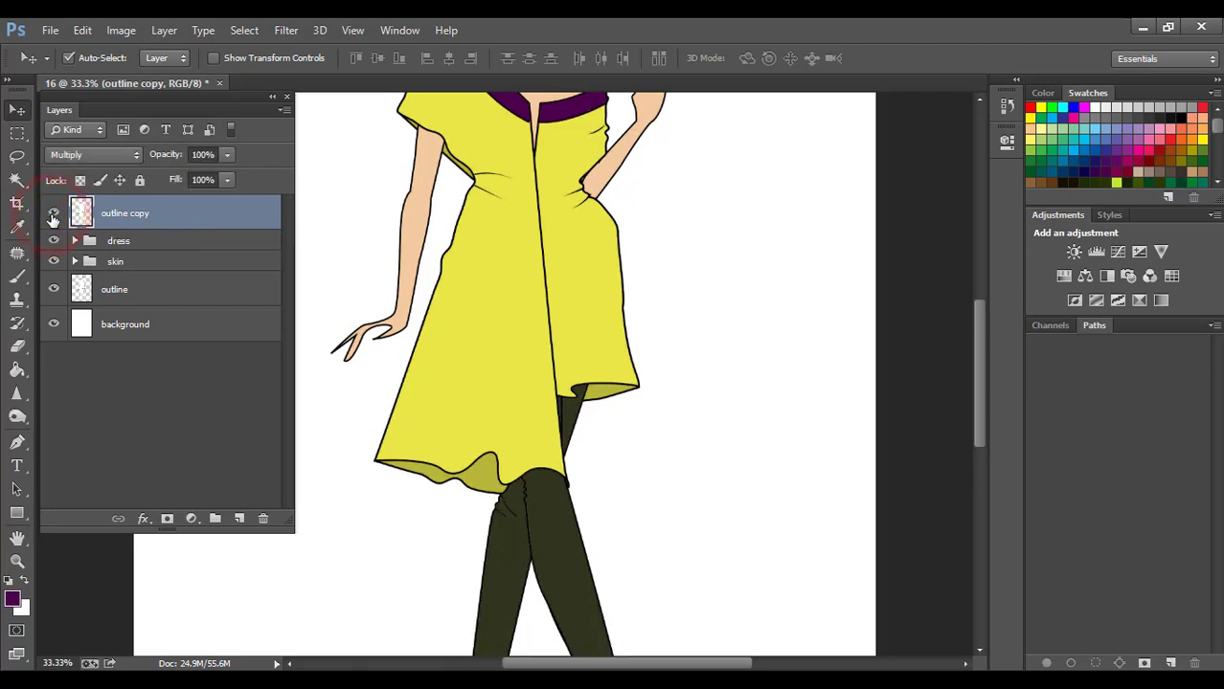
scroll(579, 345, "up", 3)
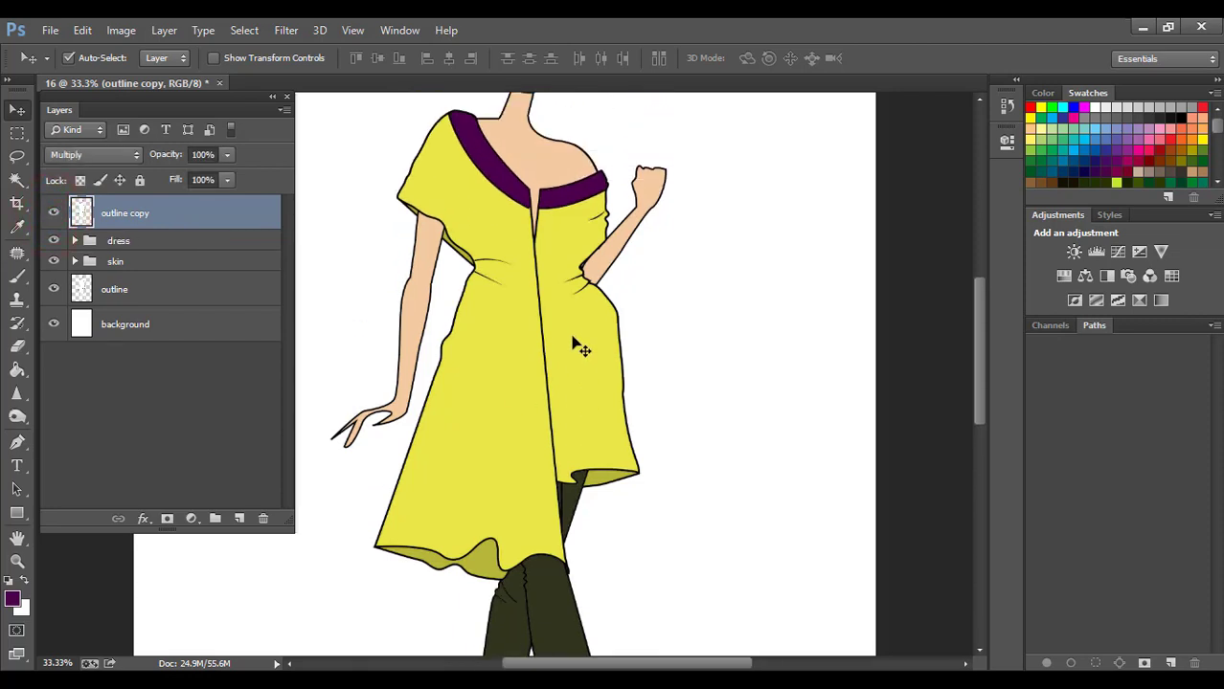
scroll(578, 346, "up", 2)
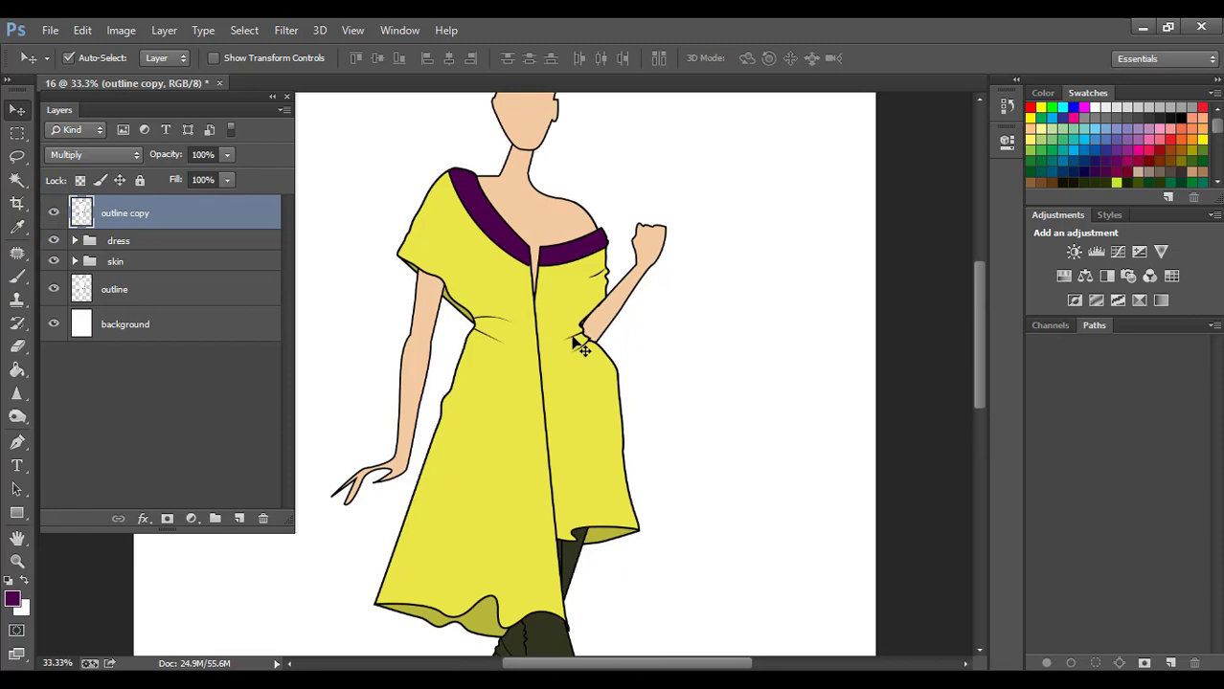
scroll(578, 346, "up", 2)
scroll(578, 346, "down", 1)
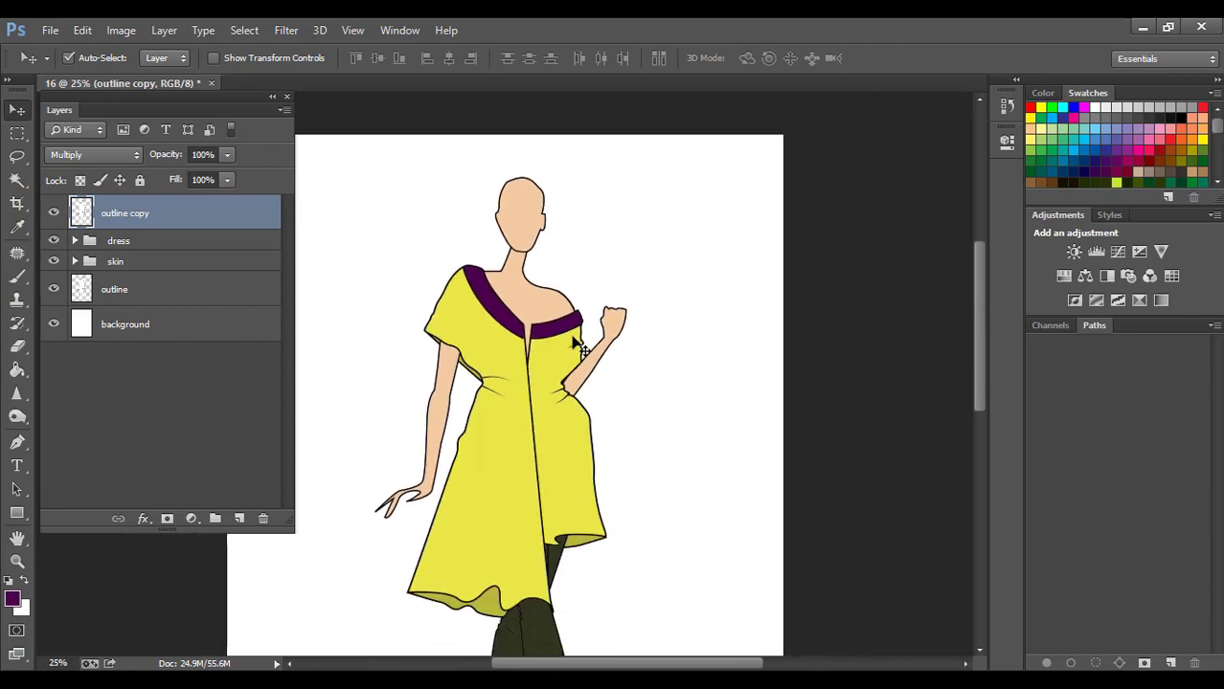
key("ctrl+minus")
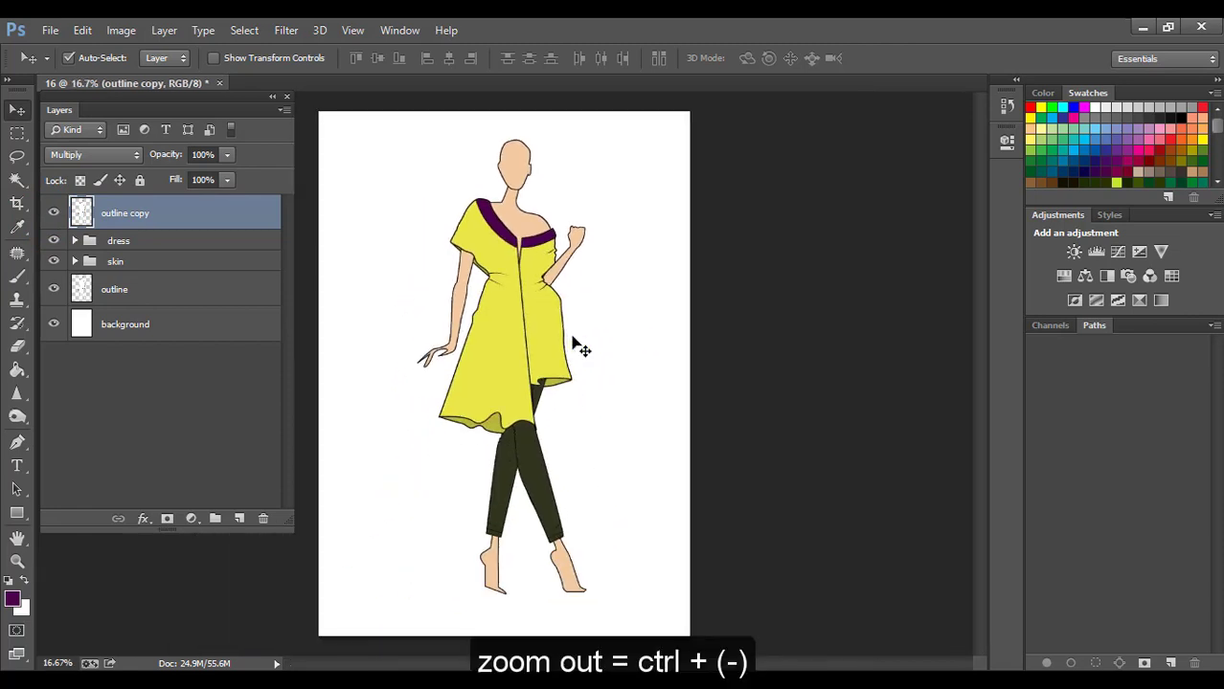